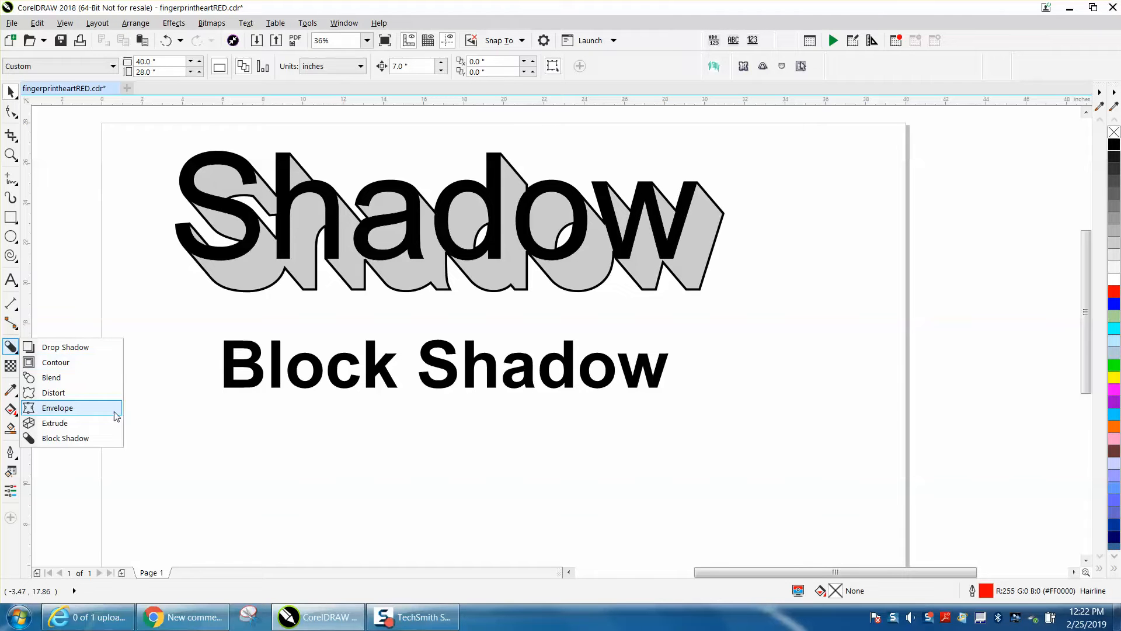
# Step: Apply a block shadow to the "Block Shadow" text, running down to the lower right about 0.48 inches deep at about 307.57 degrees
pyautogui.click(66, 349)
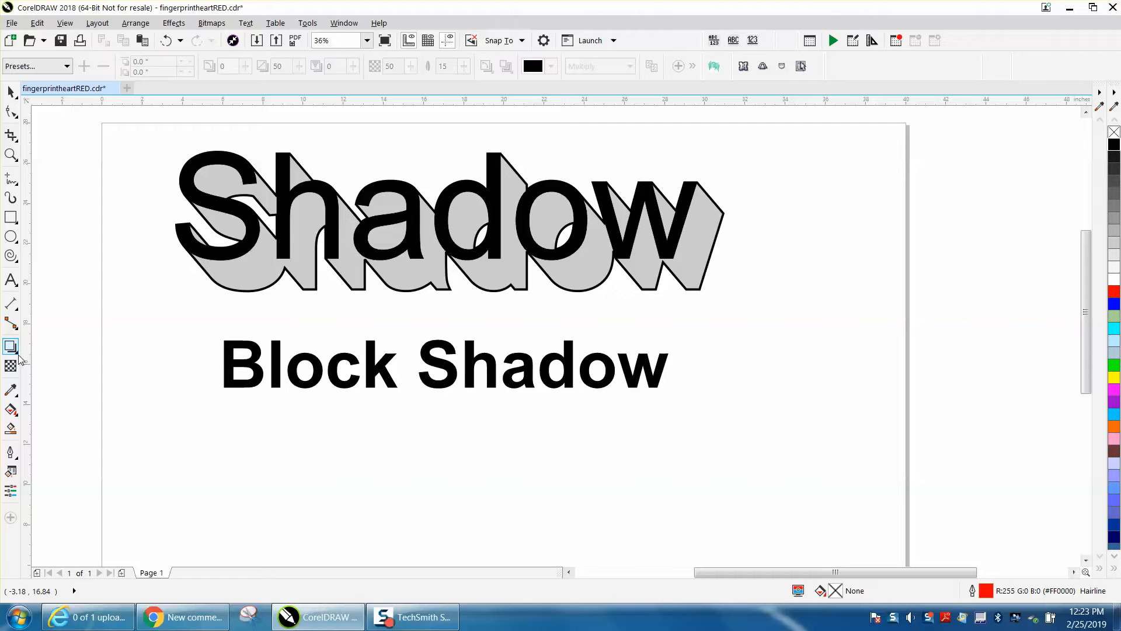
pyautogui.click(21, 357)
pyautogui.click(52, 439)
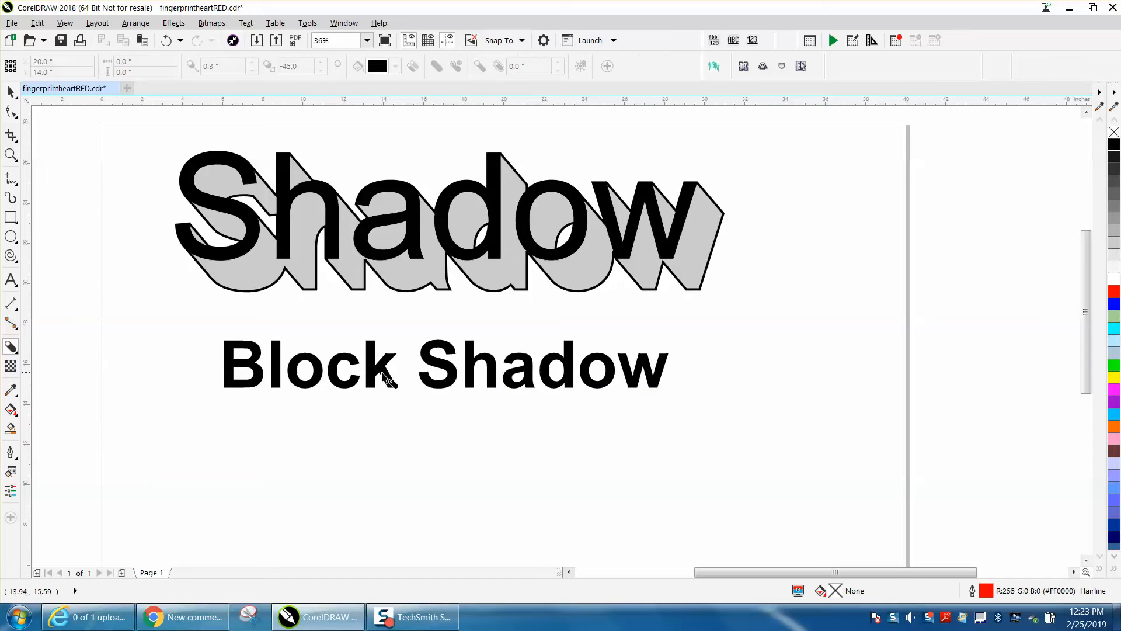
pyautogui.moveTo(393, 387); pyautogui.dragTo(401, 398)
pyautogui.click(373, 354)
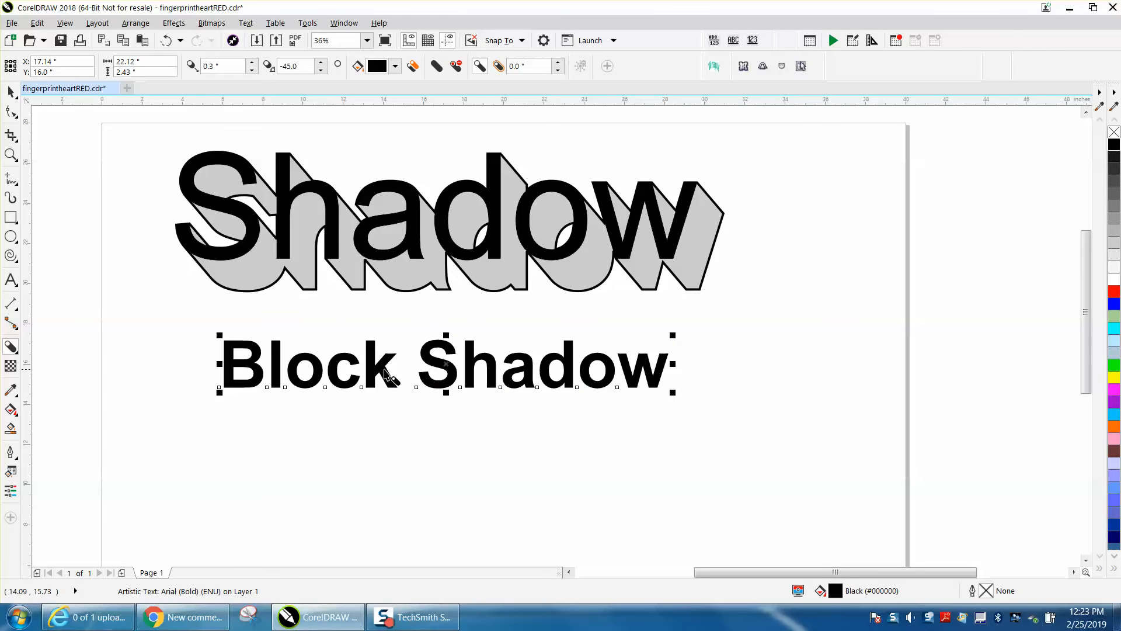
pyautogui.moveTo(385, 369); pyautogui.dragTo(454, 374)
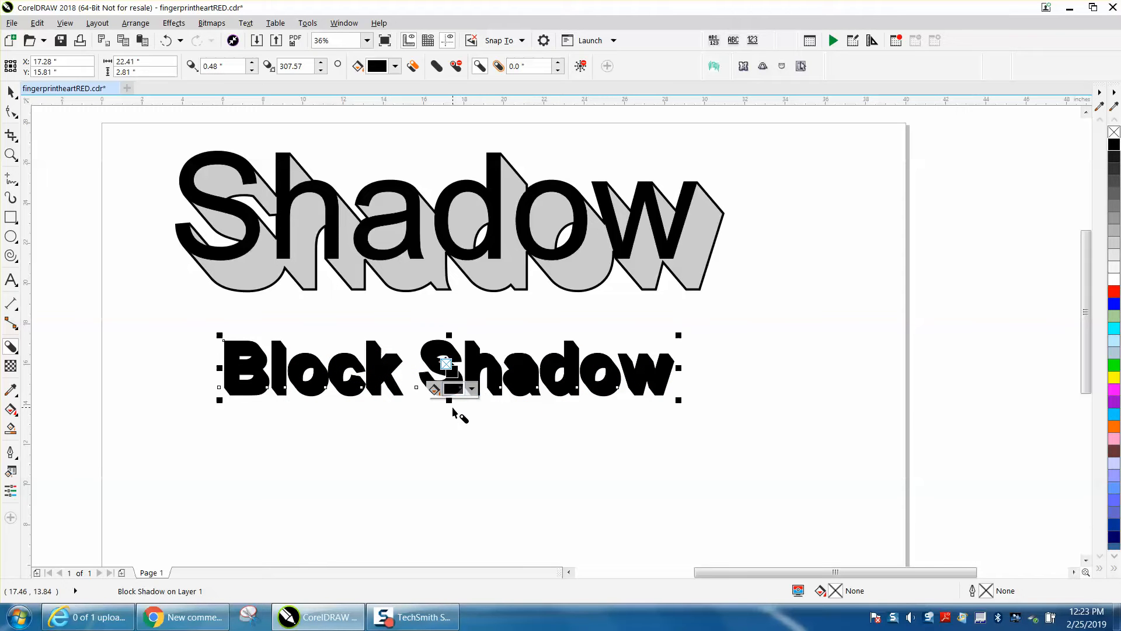
# Step: Break the block shadow apart from its text and fill the separated shadow curve with 20% Black
pyautogui.click(135, 23)
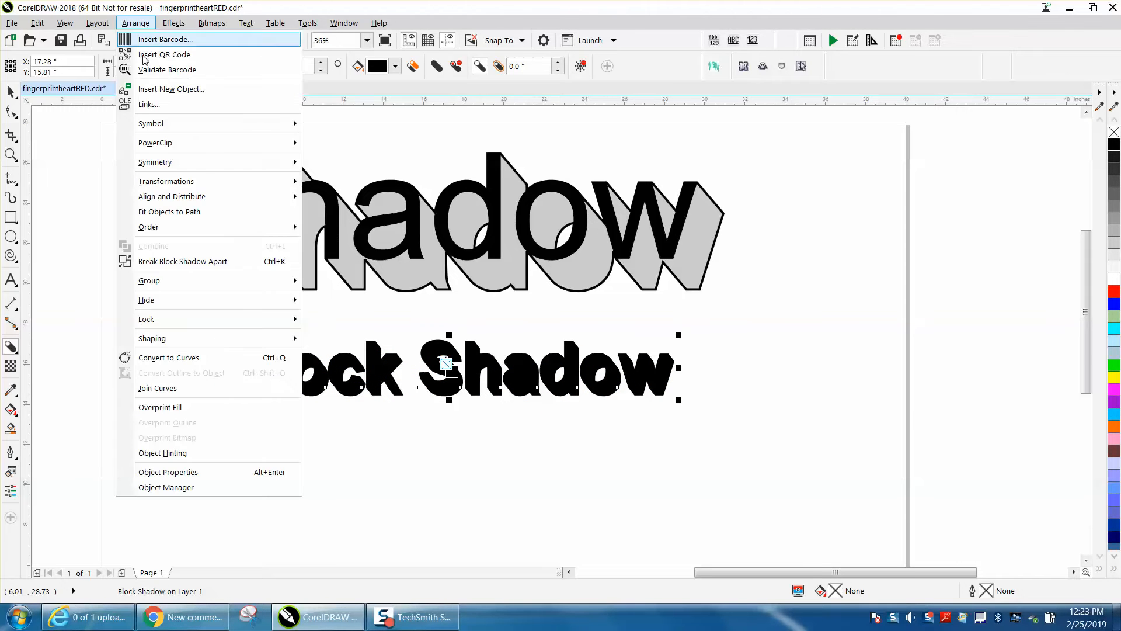
pyautogui.click(174, 262)
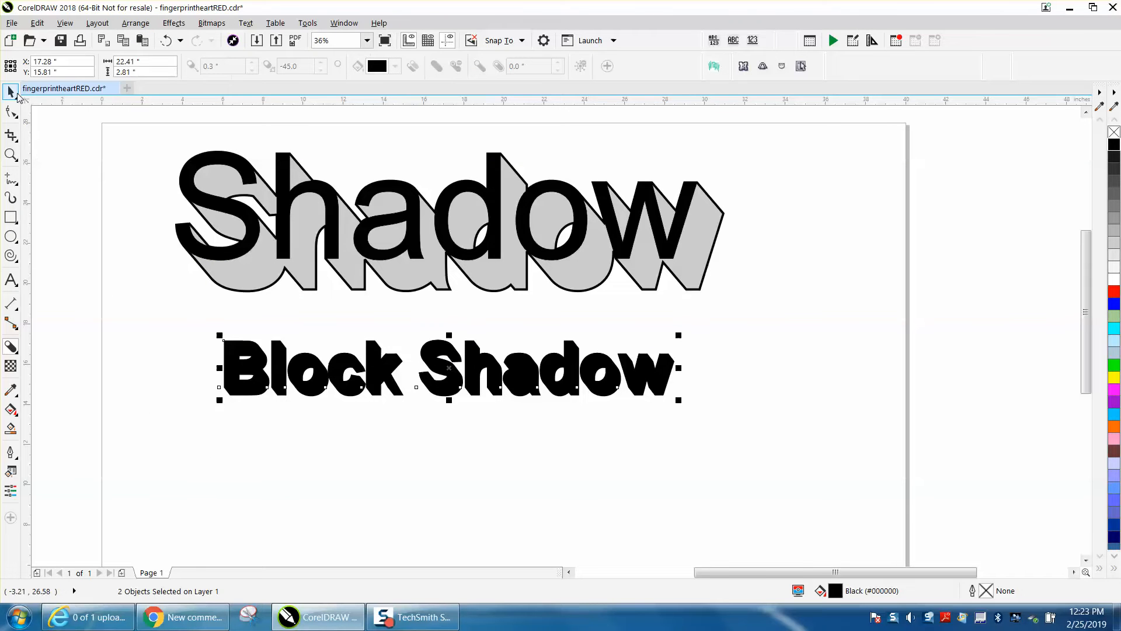
pyautogui.click(80, 162)
pyautogui.click(457, 395)
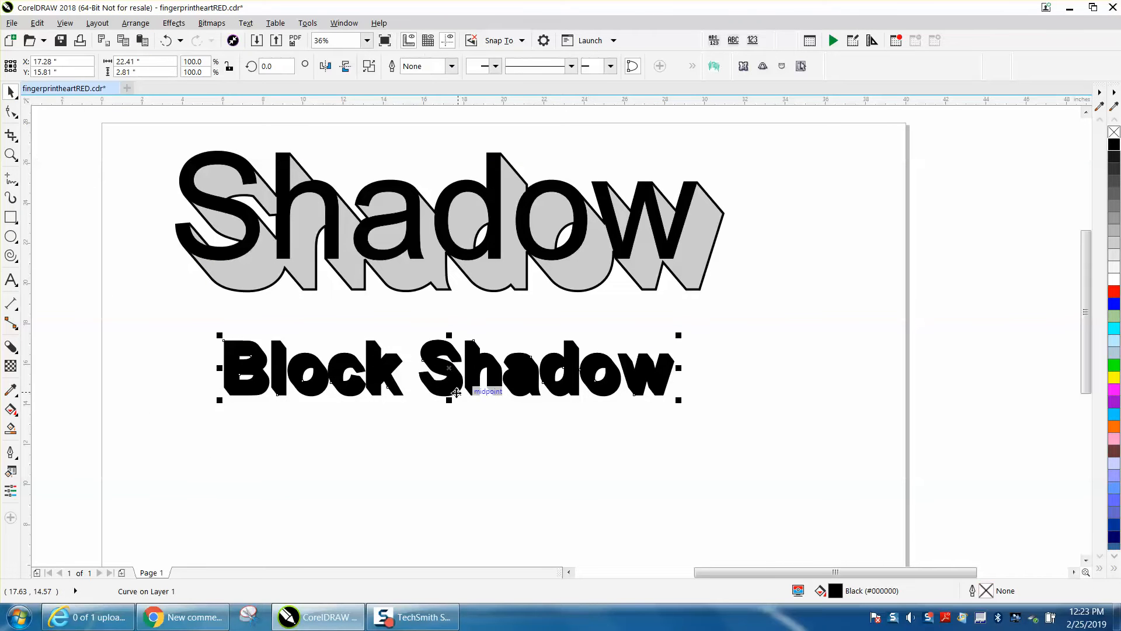
pyautogui.click(1114, 268)
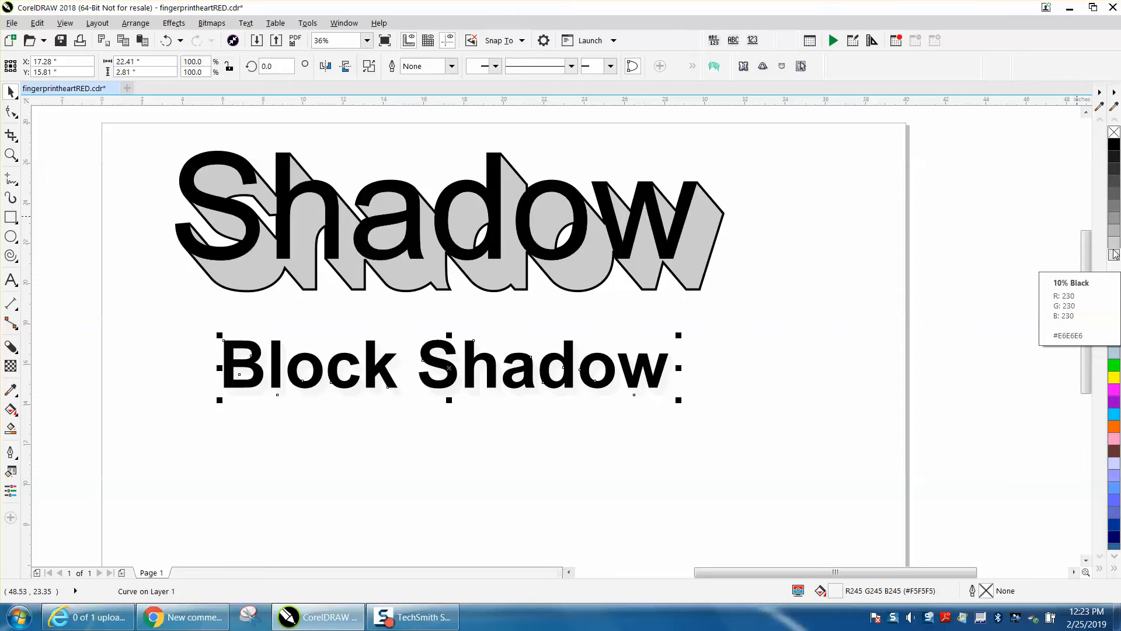
pyautogui.click(1114, 242)
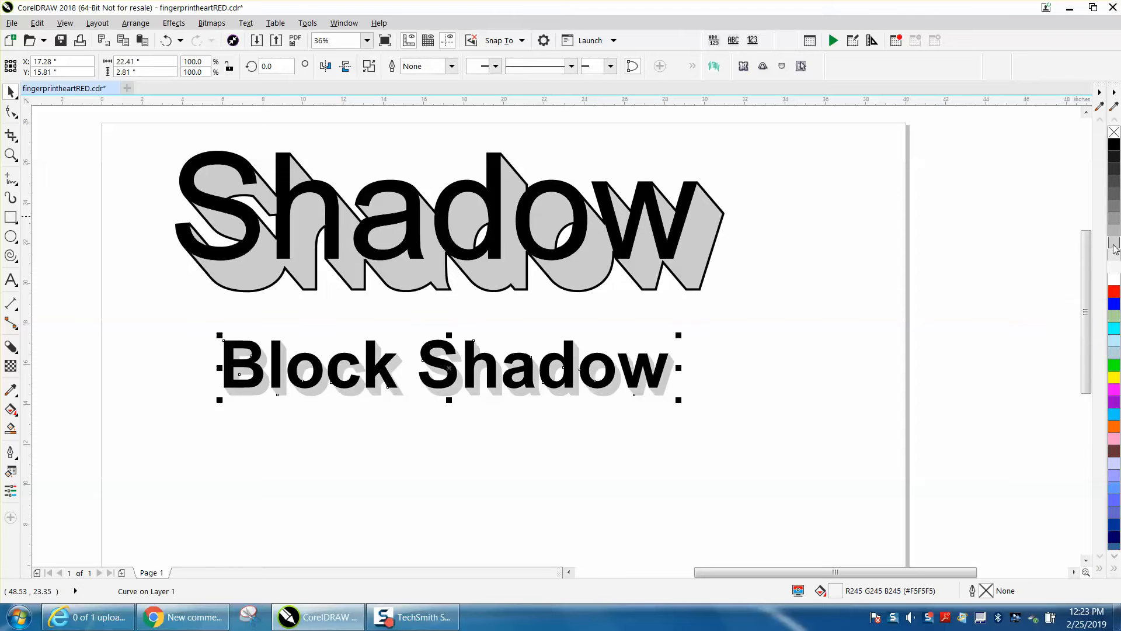
# Step: Add a black outline to the grey shadow curve behind the "Block Shadow" text
pyautogui.click(11, 154)
pyautogui.moveTo(193, 314); pyautogui.dragTo(761, 443)
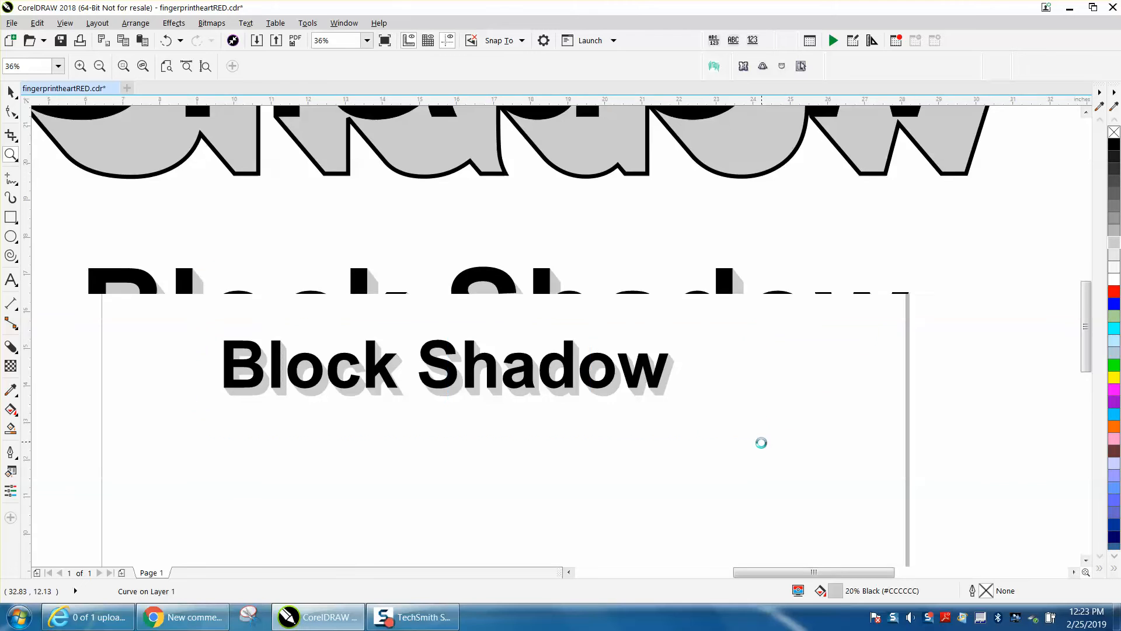
pyautogui.click(11, 92)
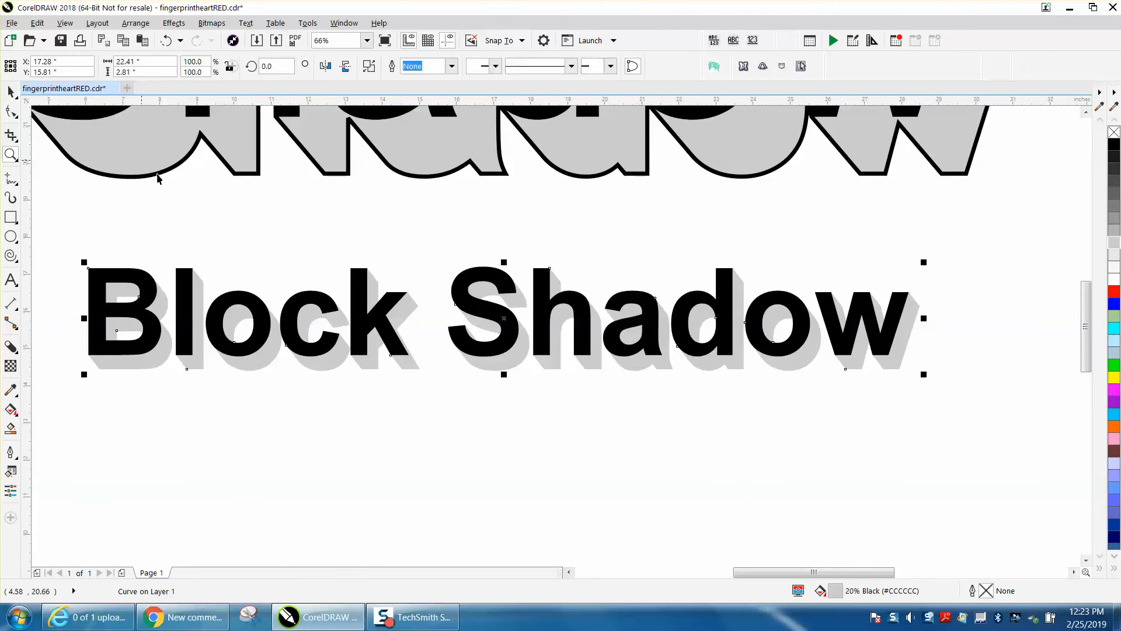
pyautogui.click(274, 209)
pyautogui.click(266, 357)
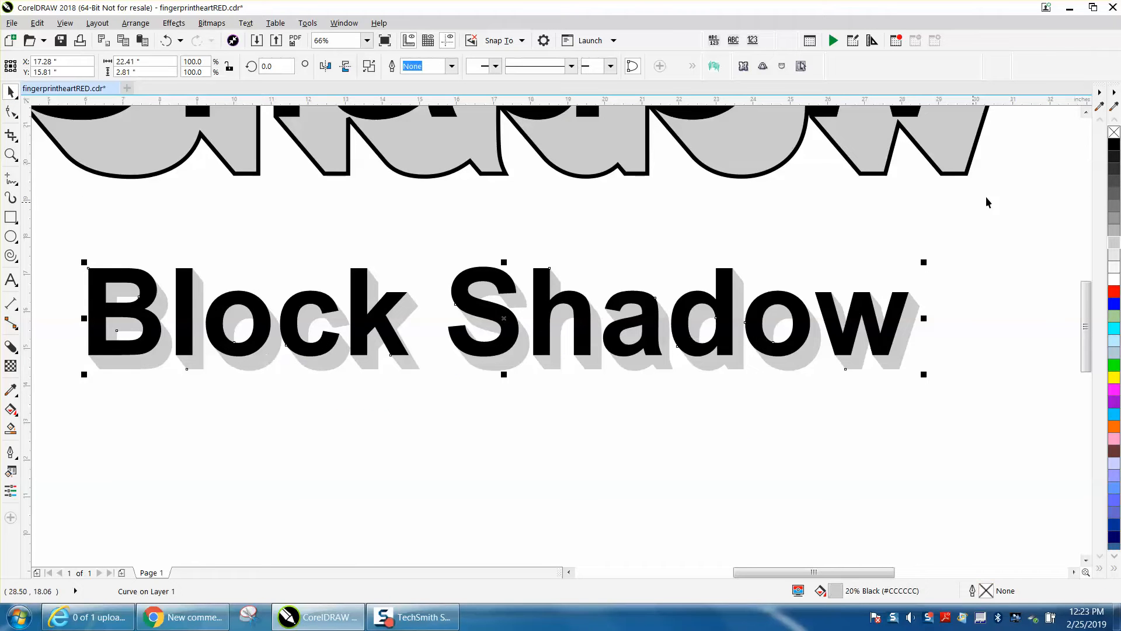
pyautogui.rightClick(1113, 146)
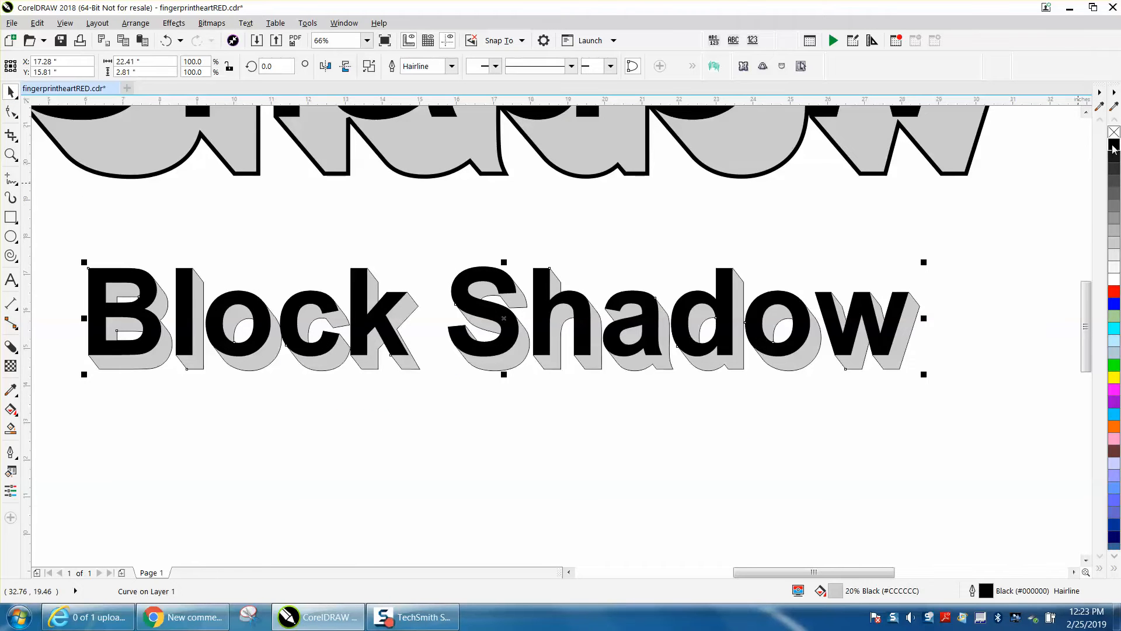
# Step: Set the shadow curve's outline width to 4 points
pyautogui.doubleClick(985, 592)
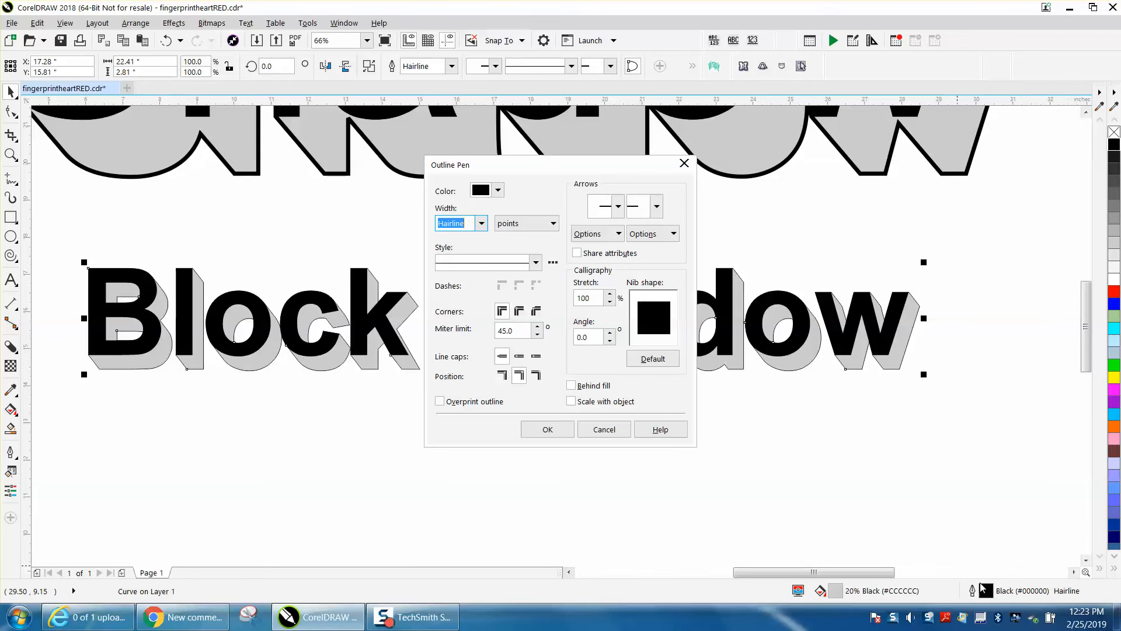
pyautogui.click(479, 224)
pyautogui.click(454, 318)
pyautogui.click(560, 431)
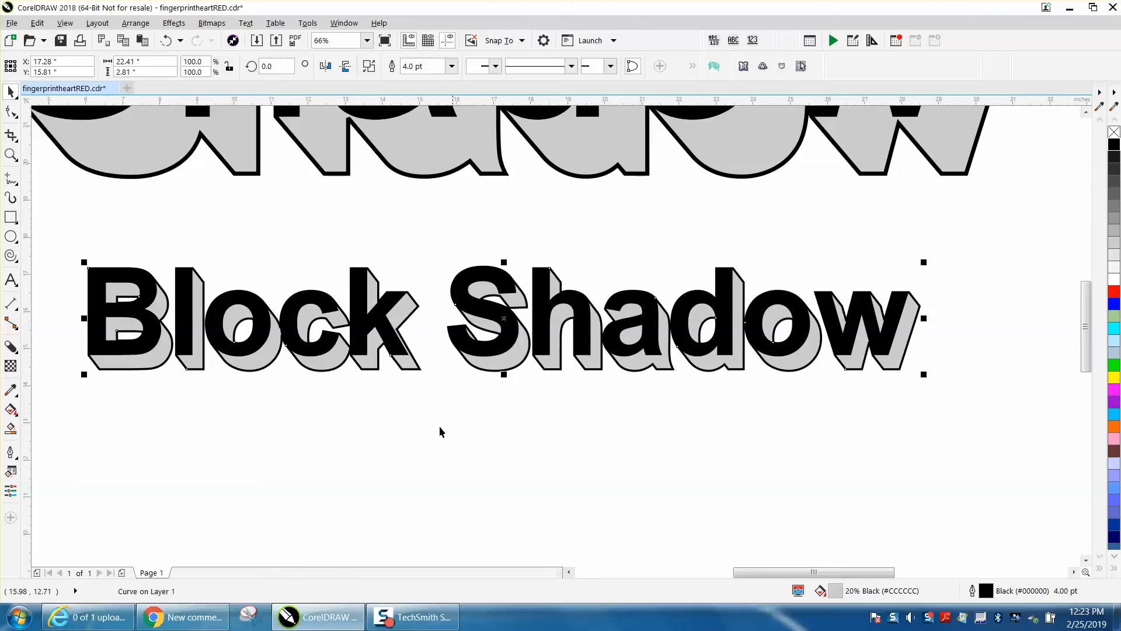
# Step: Move the large "Shadow" text together with its grey shadow off the page, into the space above it
pyautogui.scroll(-5, 356, 377)
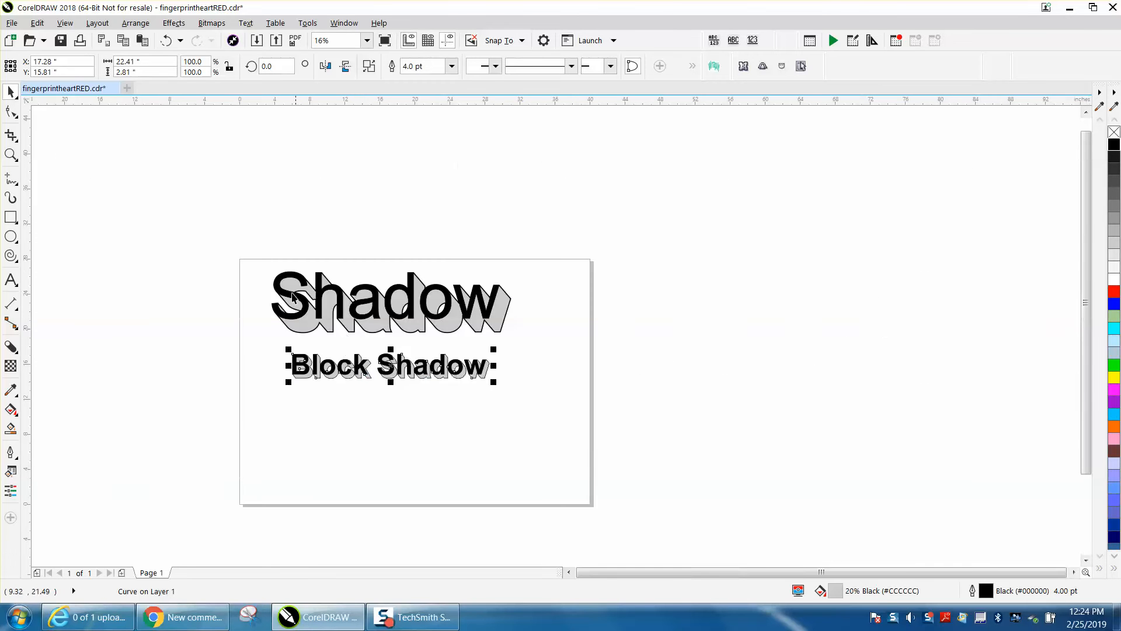
pyautogui.moveTo(237, 248); pyautogui.dragTo(552, 353)
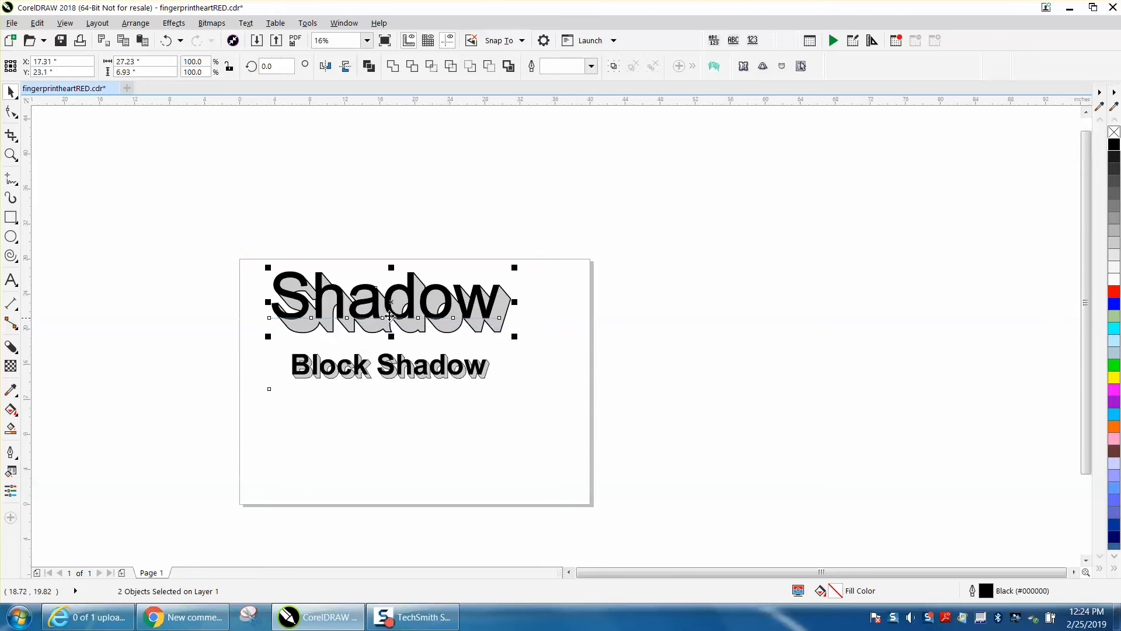
pyautogui.moveTo(400, 328); pyautogui.dragTo(419, 207)
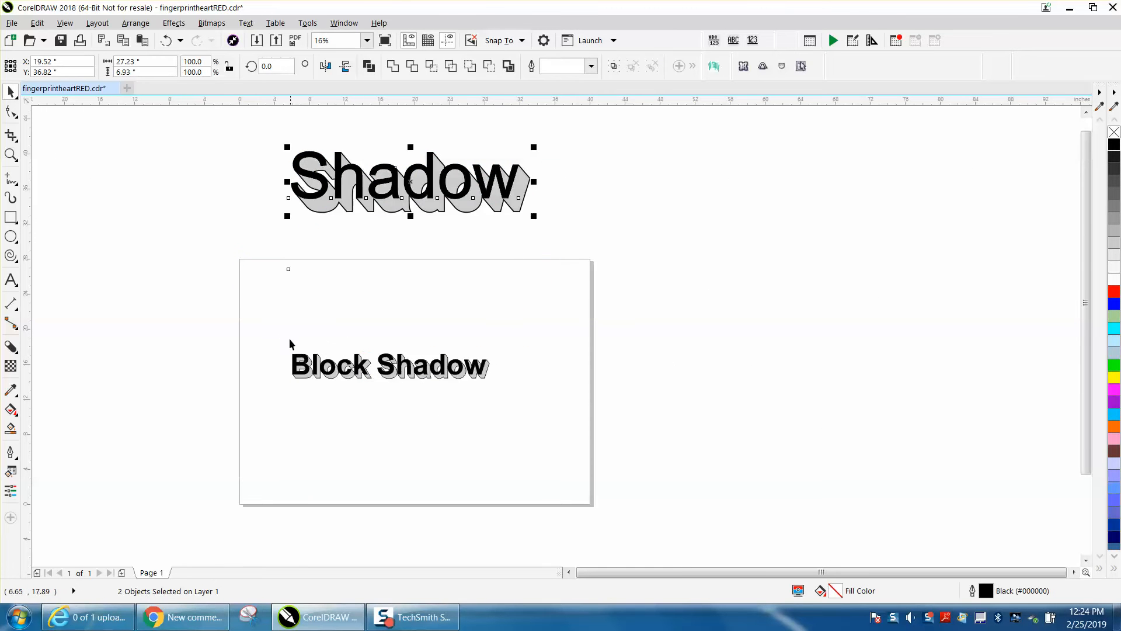
# Step: Move the "Block Shadow" text together with its shadow curve to the page's upper-left corner and deselect them
pyautogui.moveTo(278, 348); pyautogui.dragTo(528, 396)
pyautogui.moveTo(389, 370); pyautogui.dragTo(338, 279)
pyautogui.click(10, 155)
pyautogui.moveTo(214, 225); pyautogui.dragTo(561, 345)
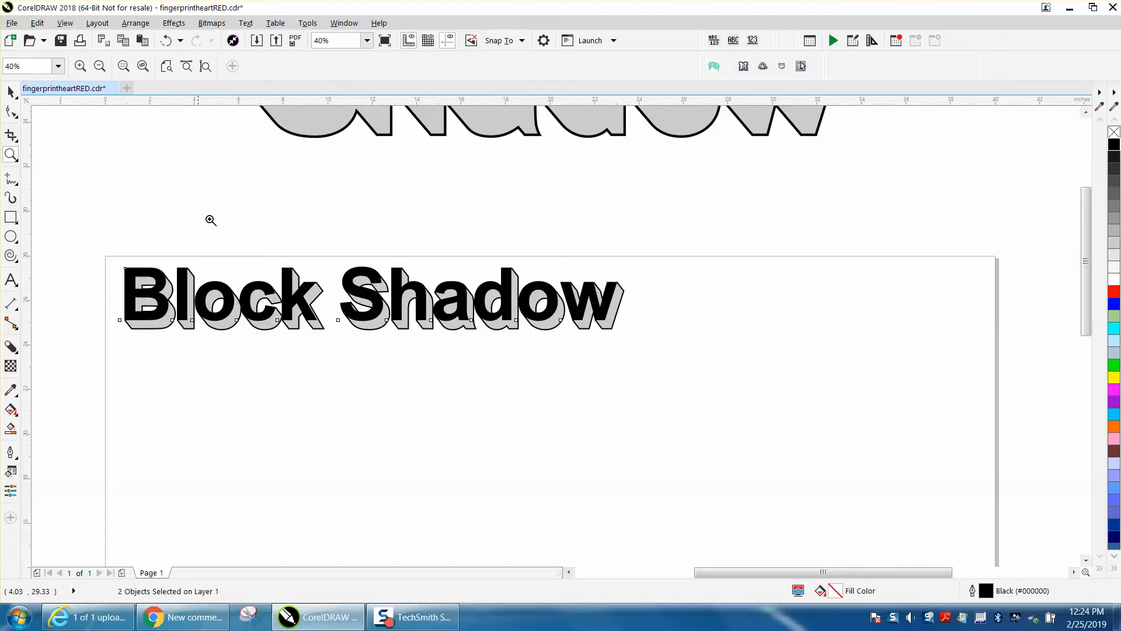
pyautogui.click(10, 91)
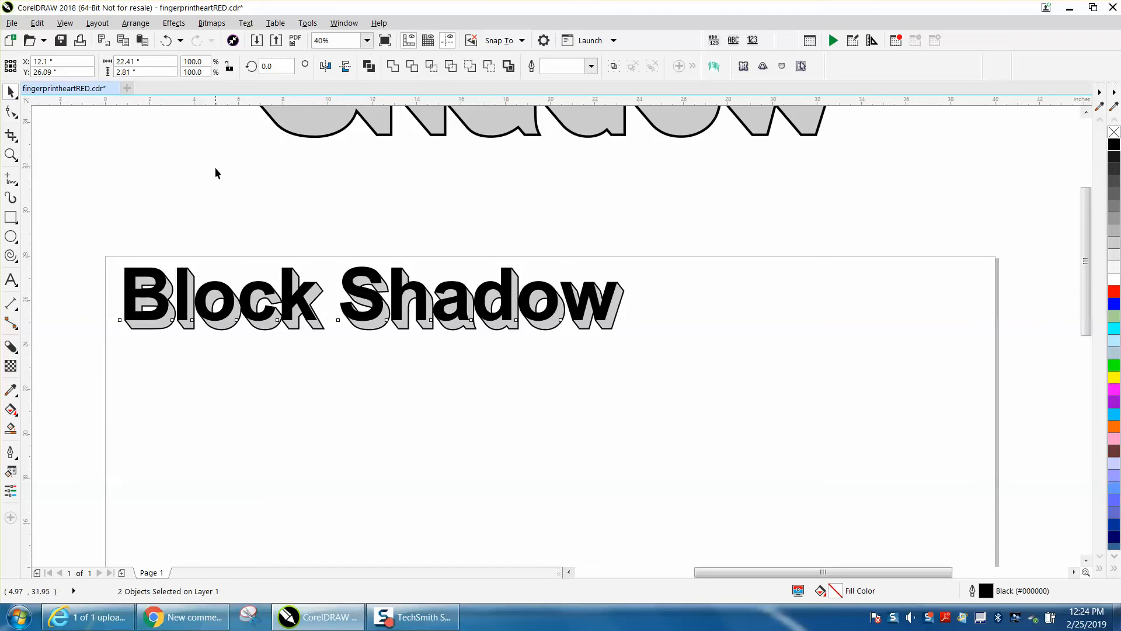
pyautogui.click(218, 170)
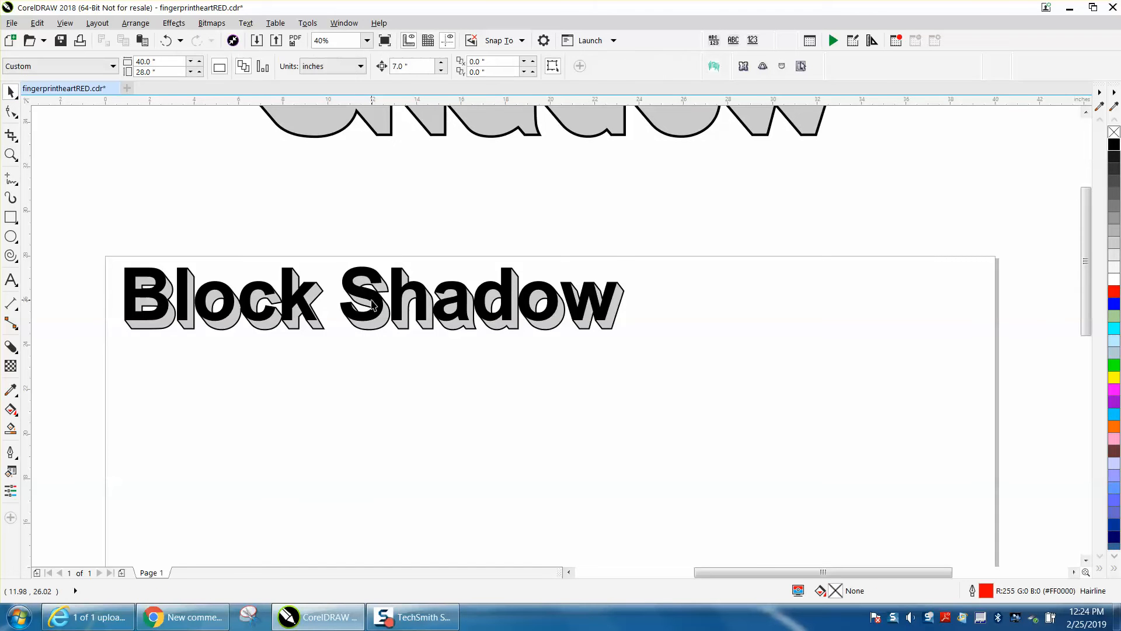
pyautogui.scroll(-2, 379, 303)
pyautogui.click(373, 293)
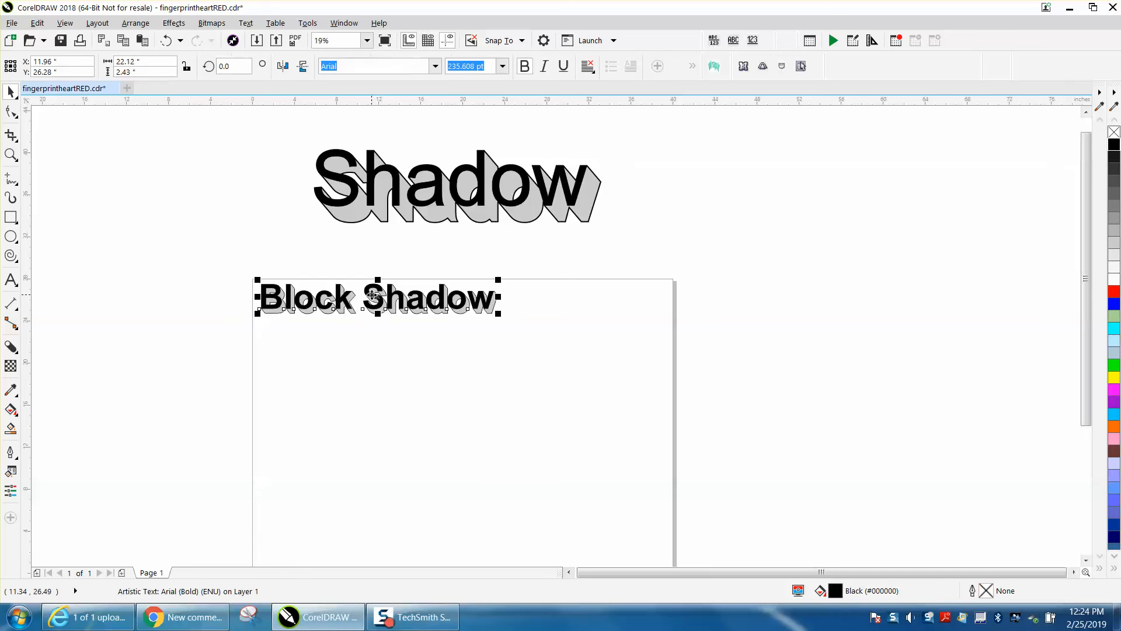
pyautogui.click(244, 223)
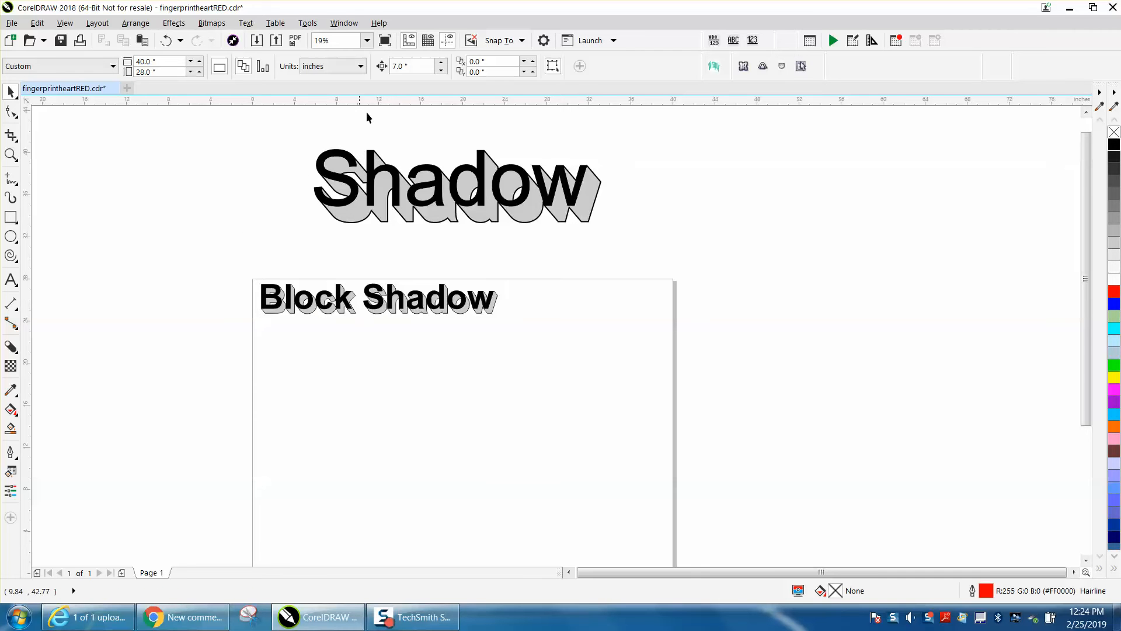
pyautogui.click(348, 300)
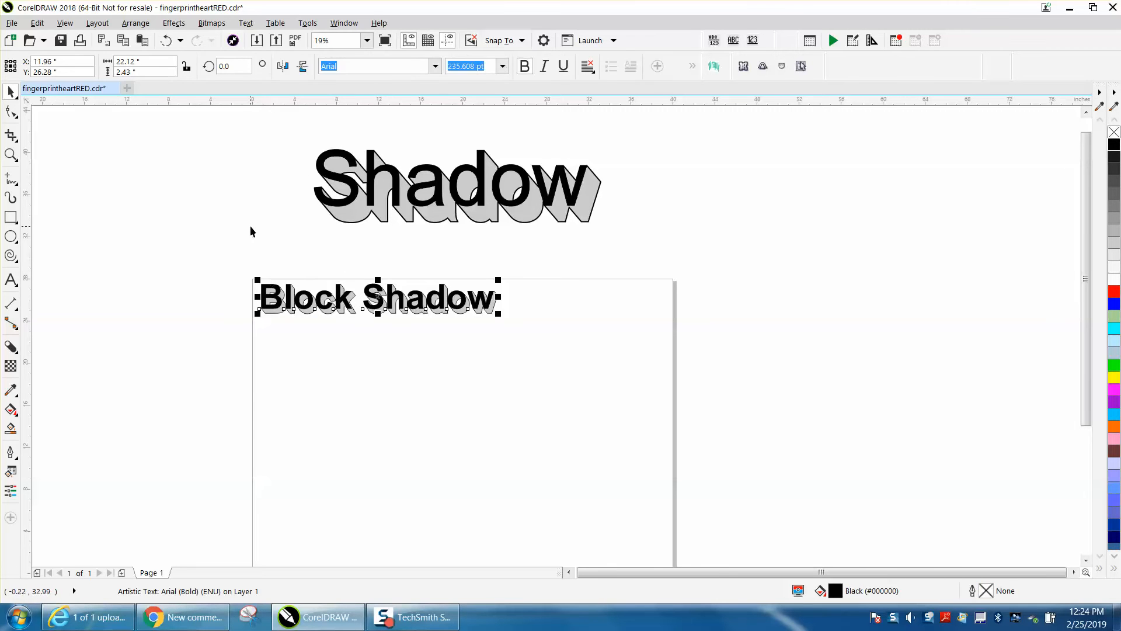
# Step: Delete the large "Shadow" text and its grey shadow above the page
pyautogui.click(349, 173)
pyautogui.press('Delete')
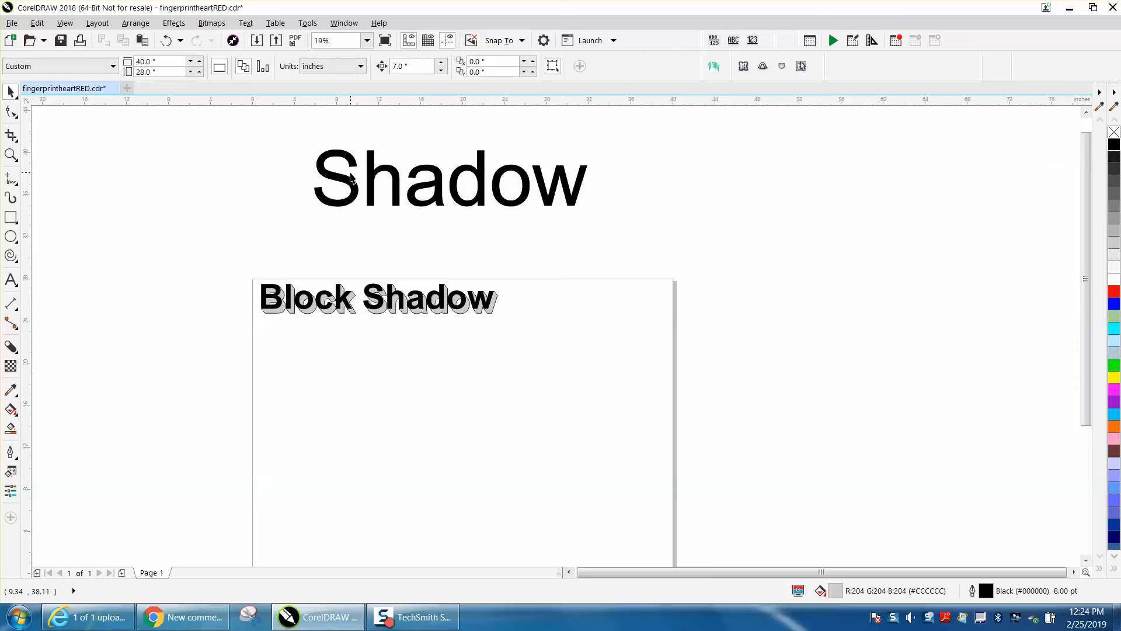
pyautogui.click(396, 190)
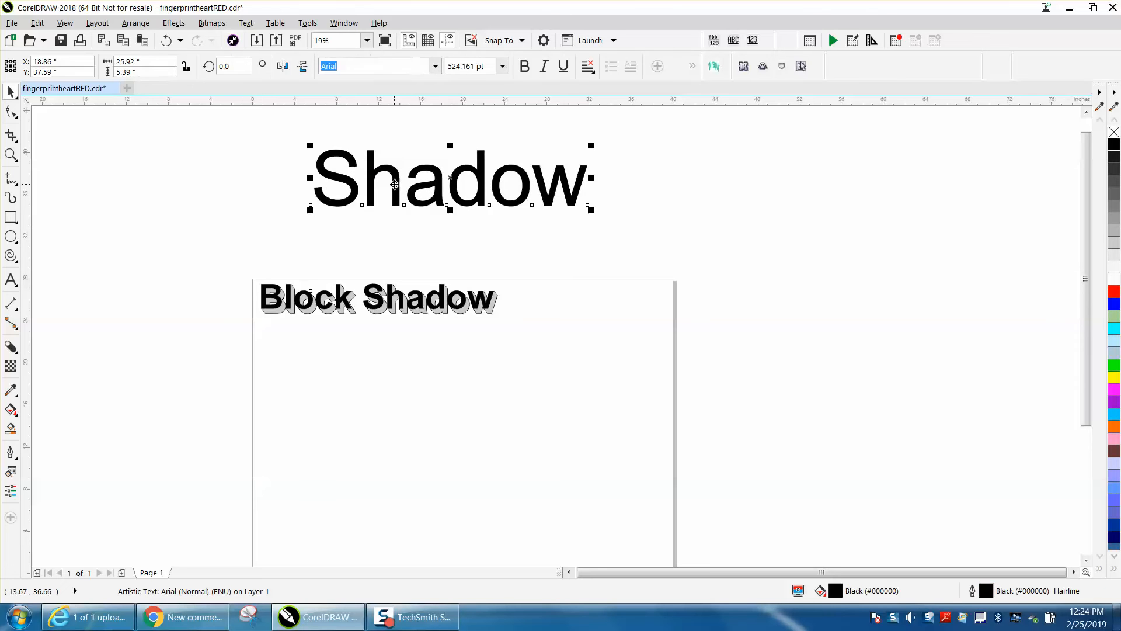
pyautogui.press('Delete')
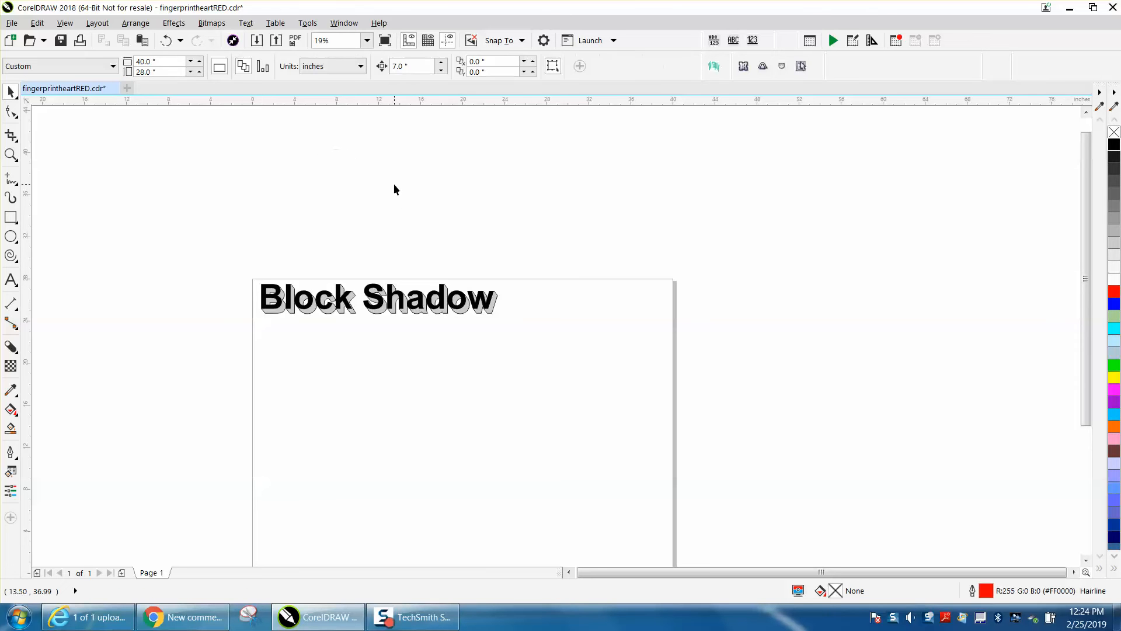
# Step: Nudge the grey shadow curve up 7 inches, away from the black "Block Shadow" text
pyautogui.click(380, 309)
pyautogui.press('Up')
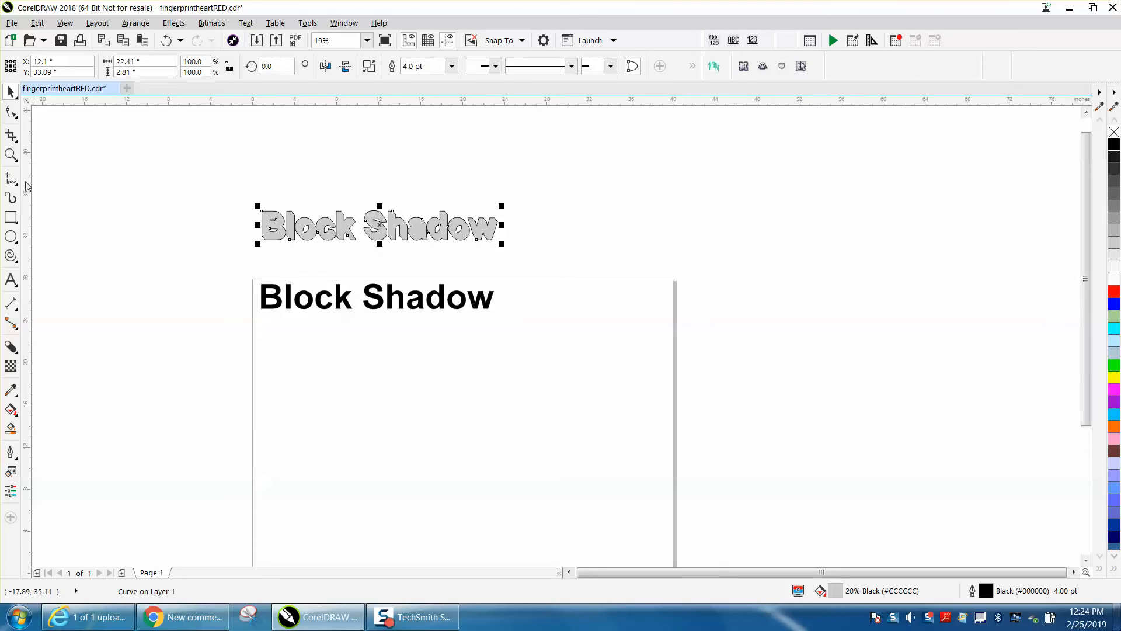
pyautogui.click(10, 154)
pyautogui.moveTo(231, 195); pyautogui.dragTo(481, 344)
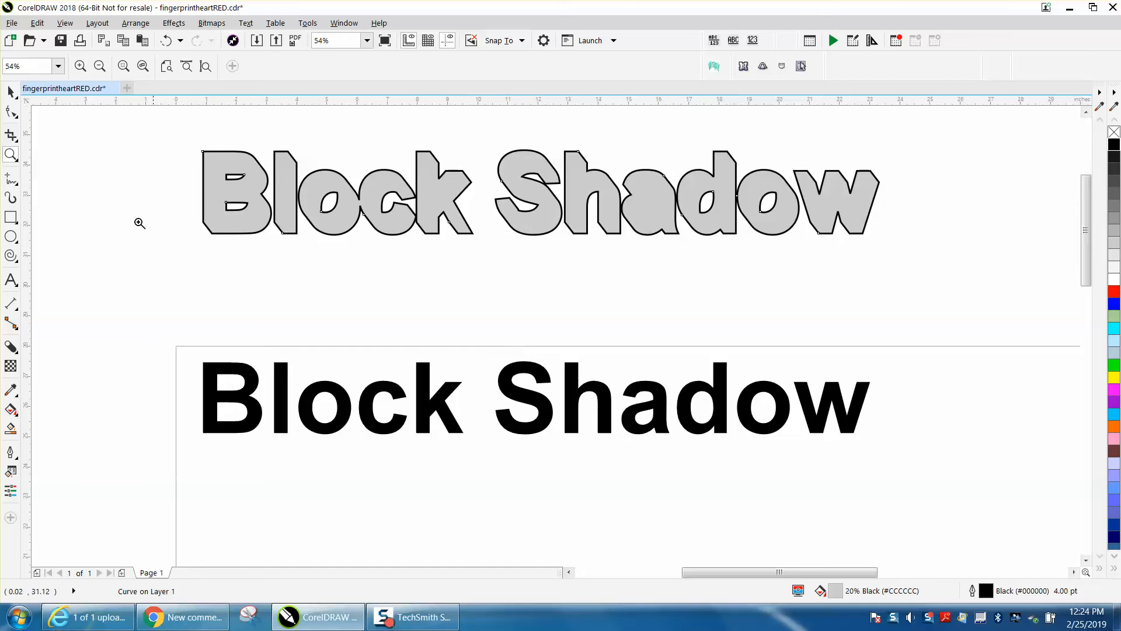
# Step: Nudge the black "Block Shadow" text up 14 inches, past the grey shadow curve
pyautogui.click(11, 93)
pyautogui.click(425, 389)
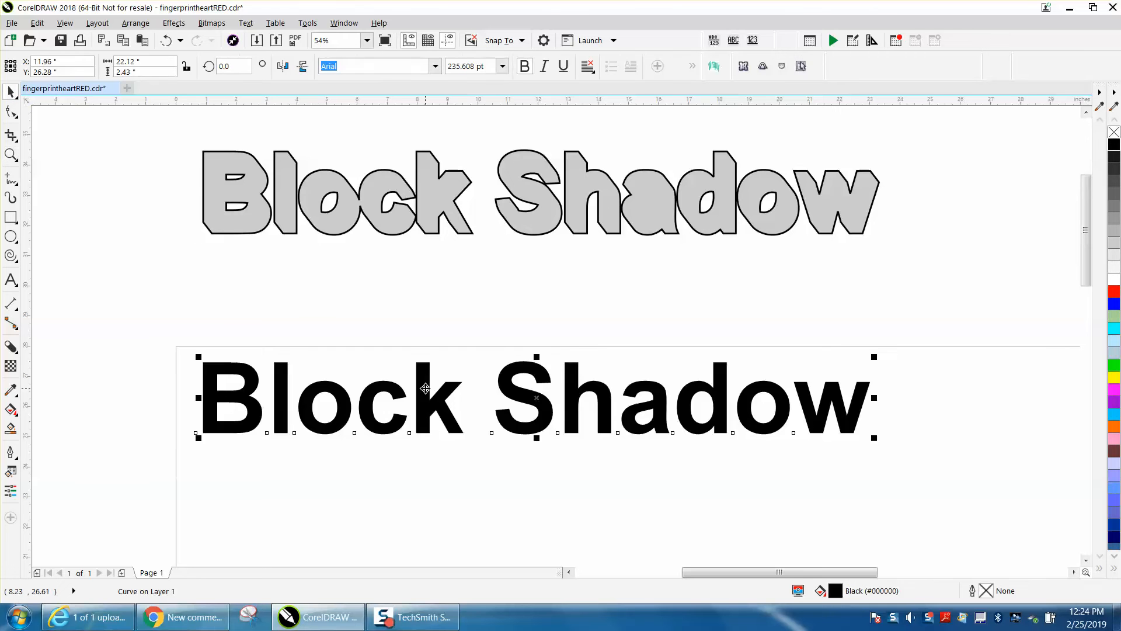
pyautogui.press('Up')
pyautogui.press('Up')
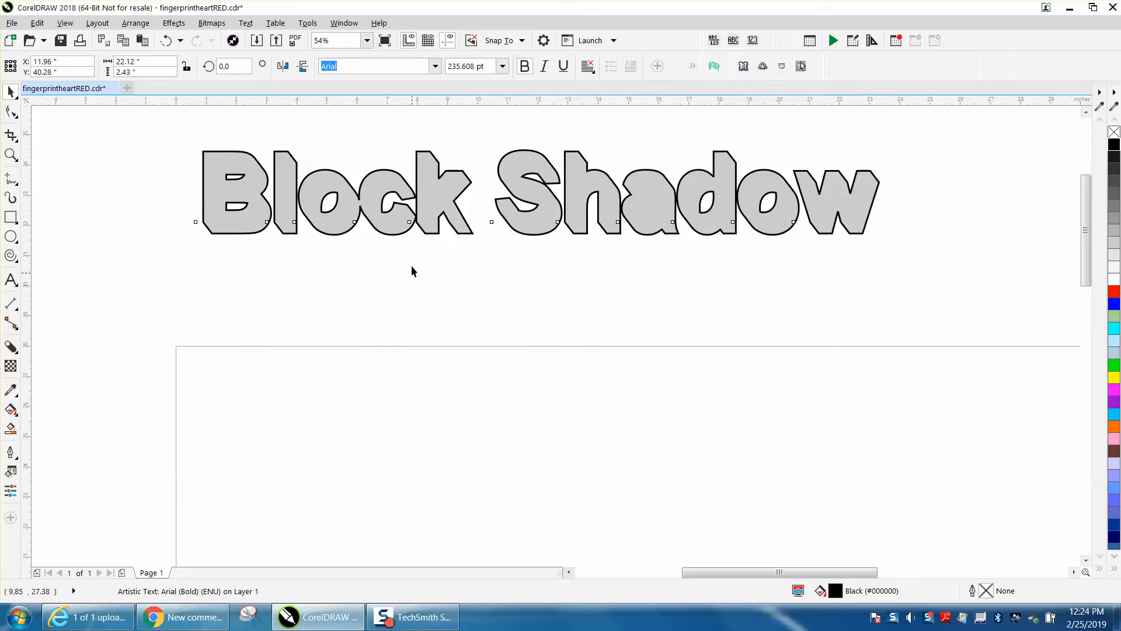
# Step: Nudge the grey shadow curve down 7 inches and the black text down 14 inches, back together on the page
pyautogui.click(445, 217)
pyautogui.press('Down')
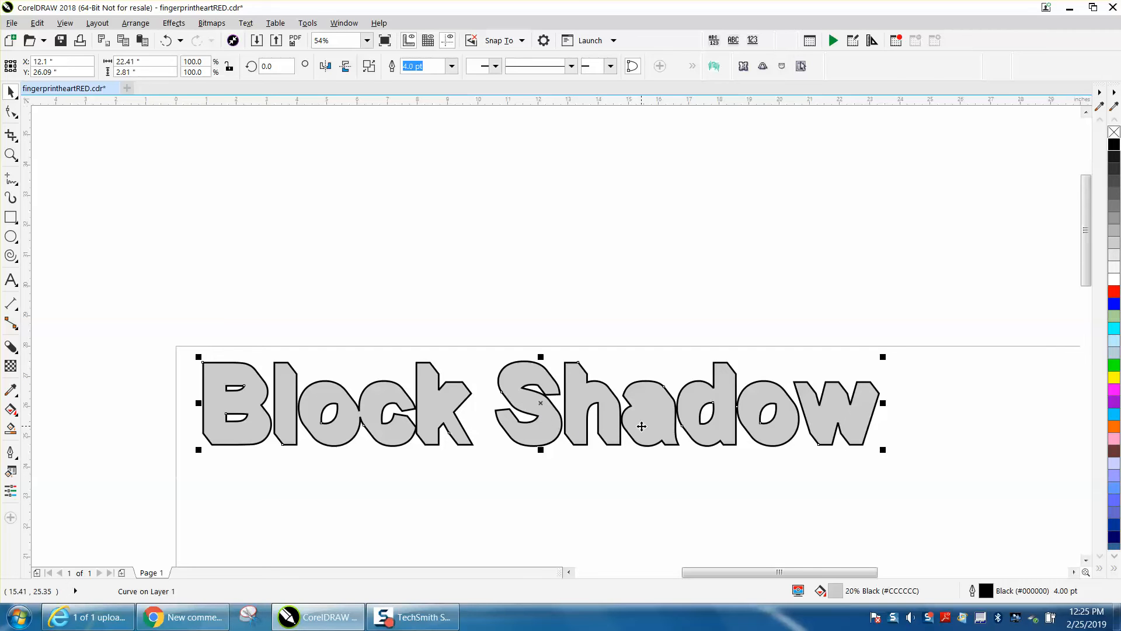
pyautogui.scroll(-3, 642, 425)
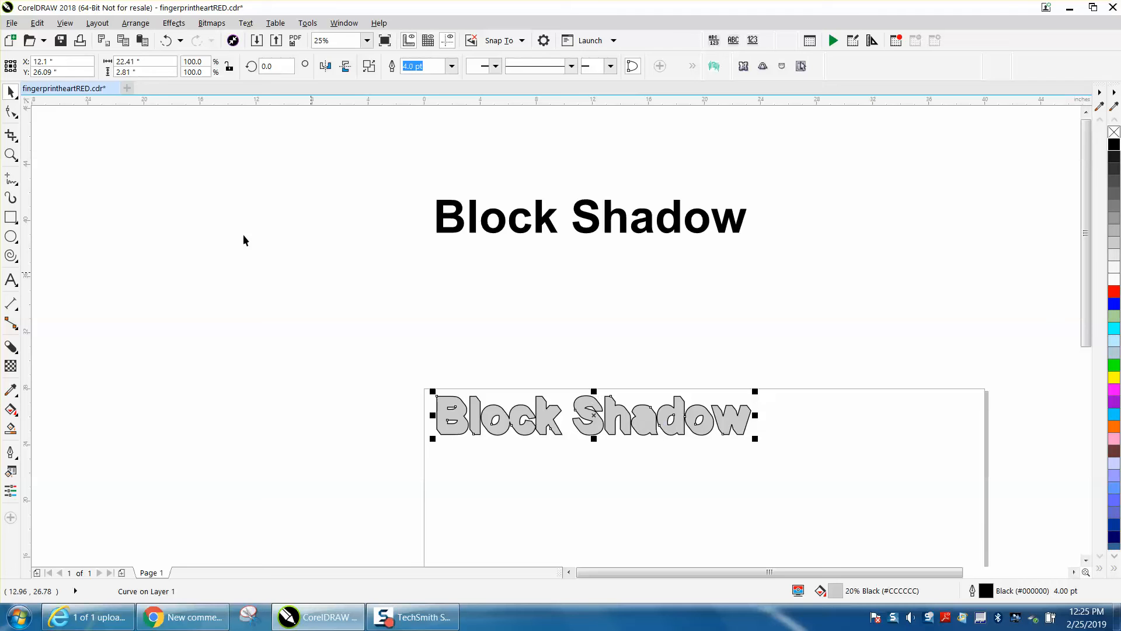
pyautogui.click(545, 217)
pyautogui.press('Down')
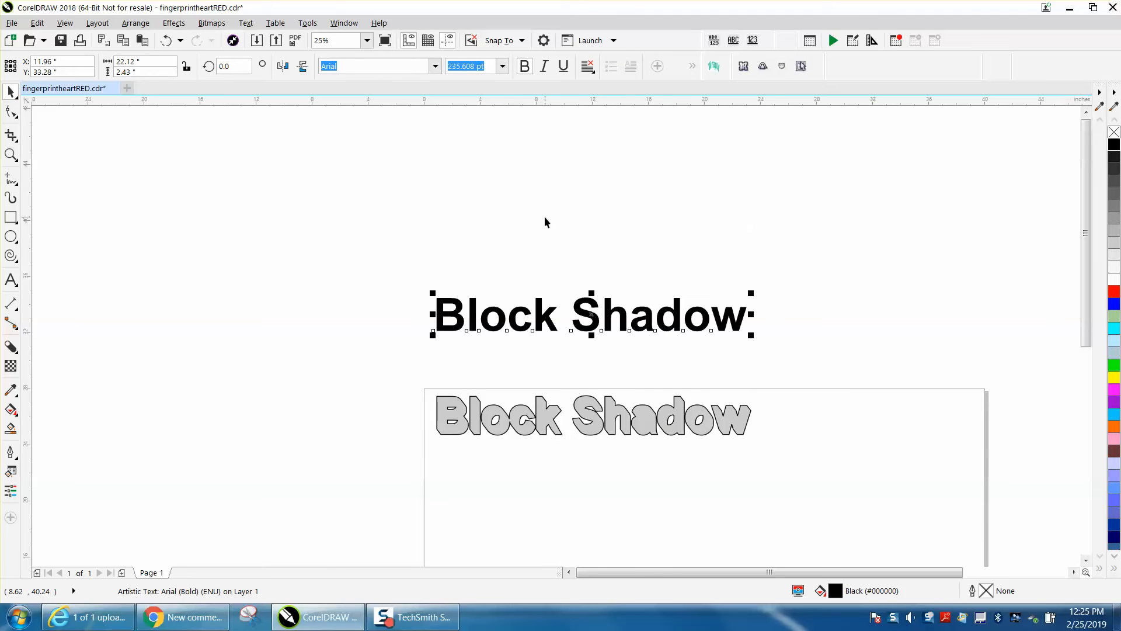
pyautogui.press('Down')
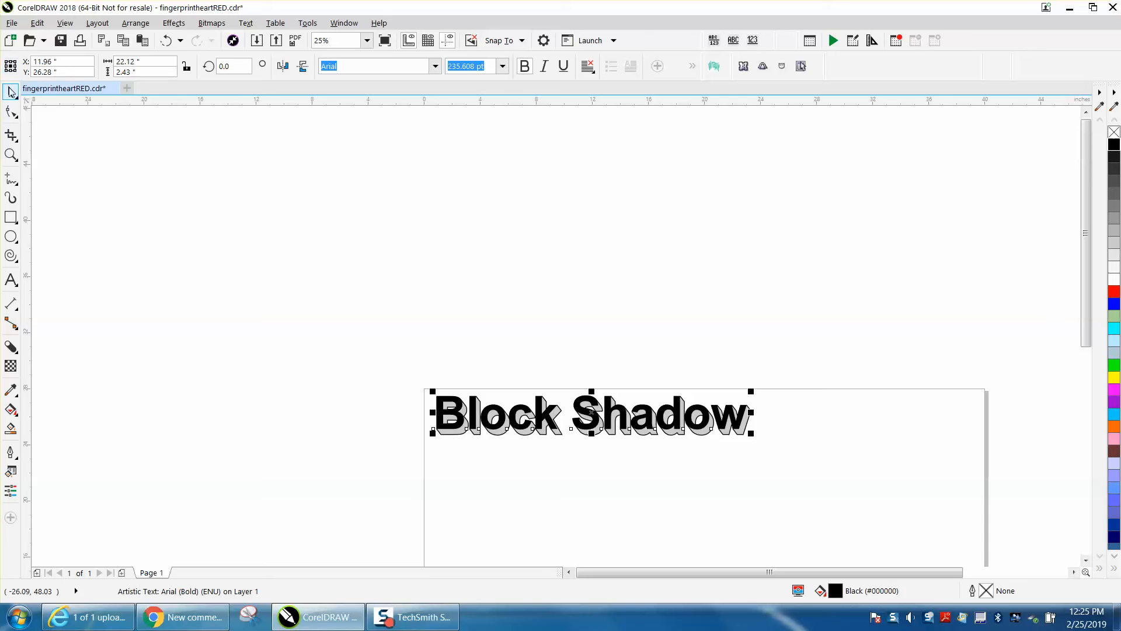
# Step: Remove the fill from the block shadow curve behind the black text, leaving only its outline
pyautogui.click(503, 447)
pyautogui.click(499, 429)
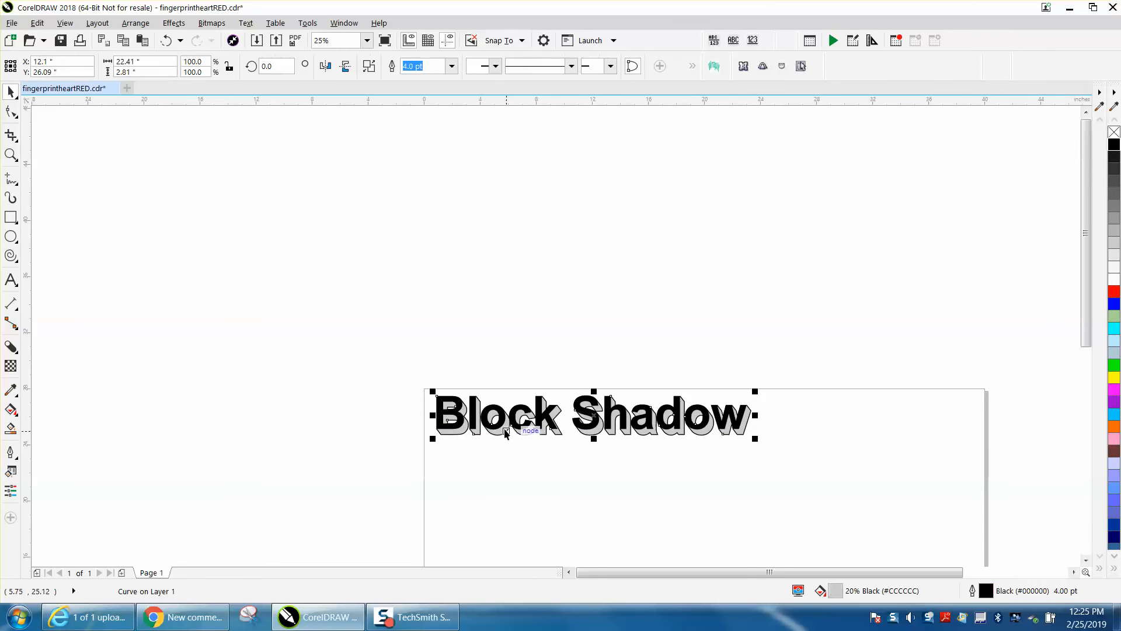
pyautogui.click(1113, 134)
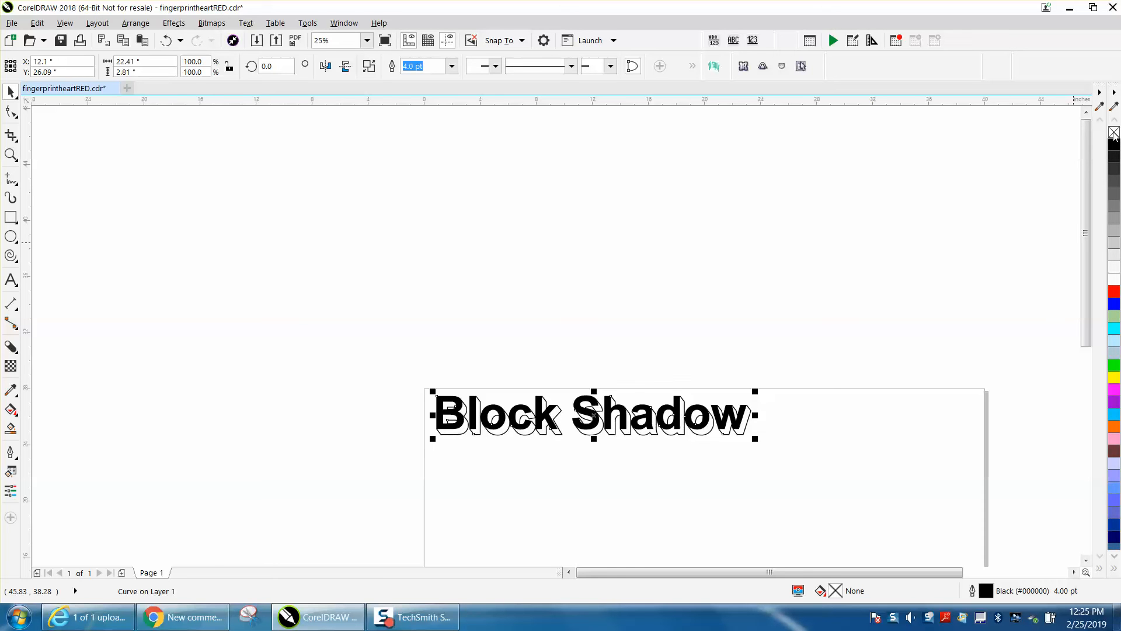
# Step: Set the Smart Fill colour to 10% Black and fill the shadow areas of the letter B
pyautogui.click(11, 155)
pyautogui.moveTo(364, 361); pyautogui.dragTo(848, 516)
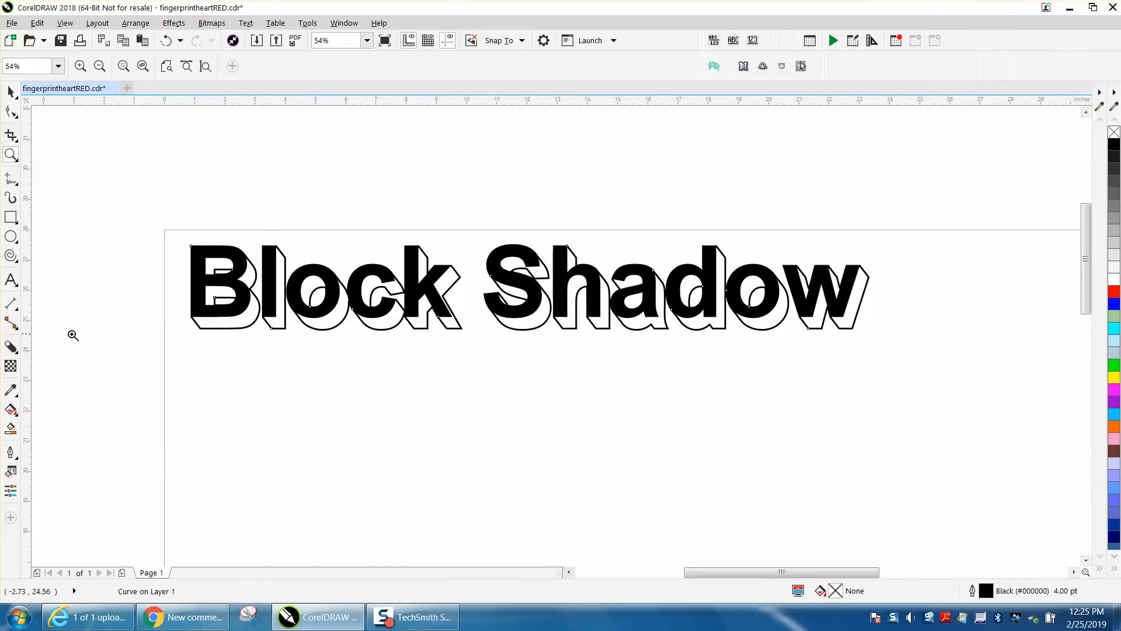
pyautogui.click(10, 428)
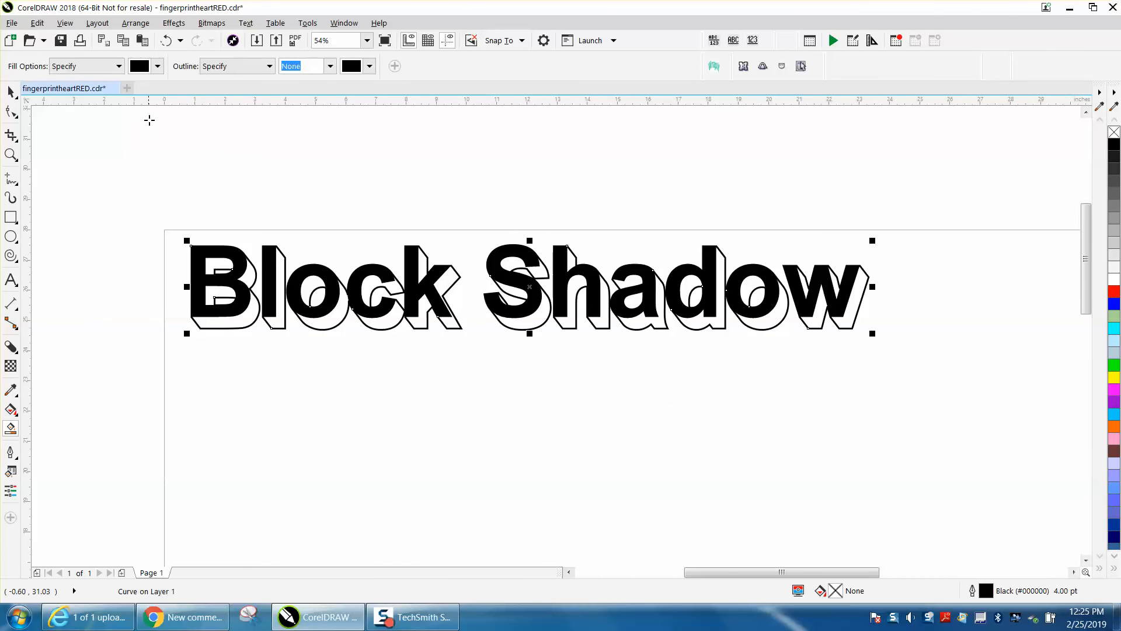
pyautogui.click(158, 66)
pyautogui.click(256, 237)
pyautogui.click(257, 237)
pyautogui.click(223, 234)
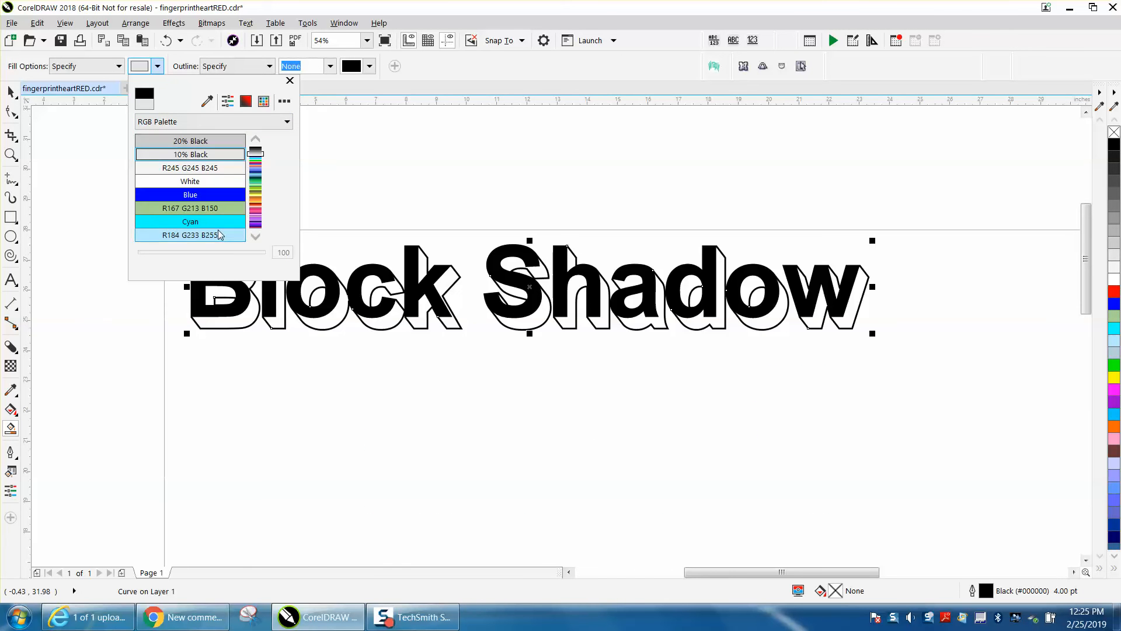
pyautogui.click(118, 236)
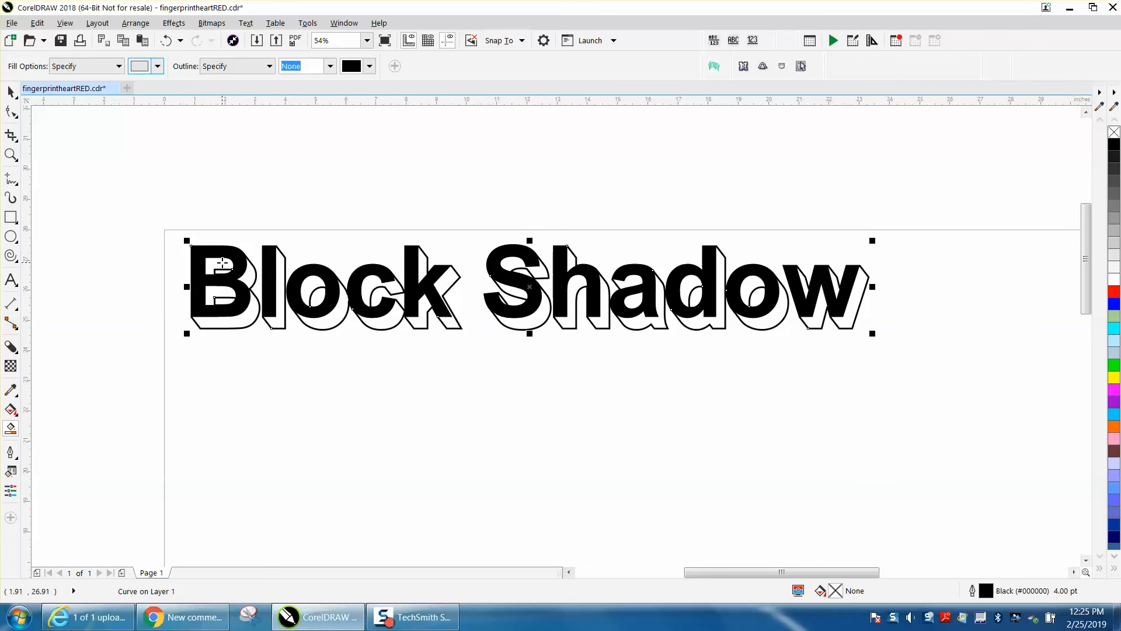
pyautogui.click(222, 263)
pyautogui.click(254, 291)
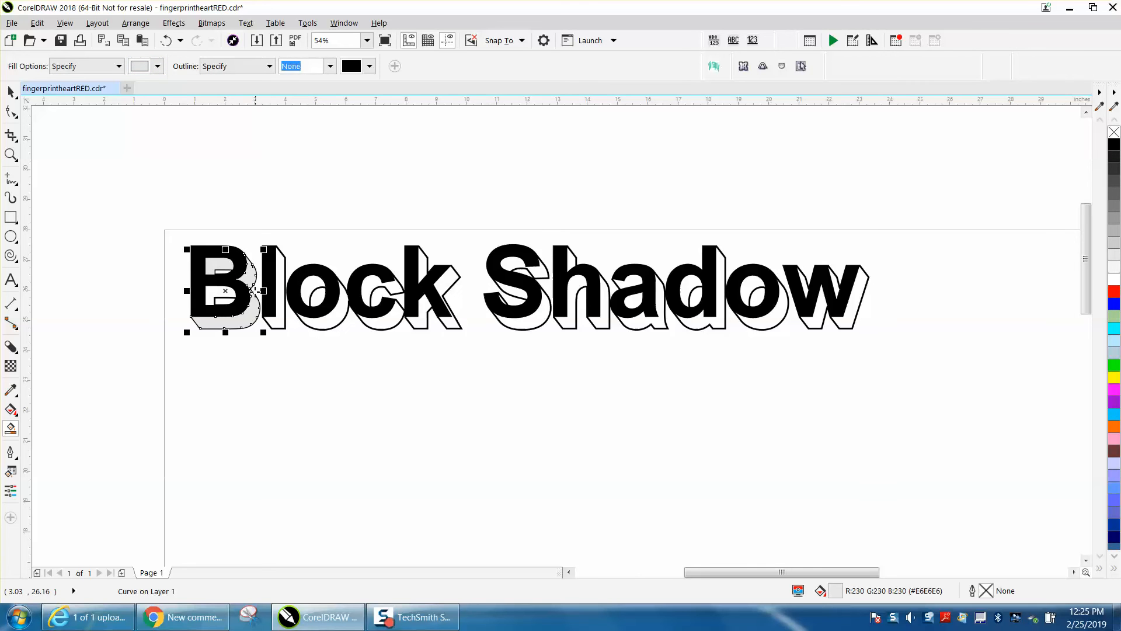
pyautogui.click(223, 299)
# Step: Smart-fill the shadow areas of the letters l, o, c and k with 10% Black
pyautogui.click(281, 285)
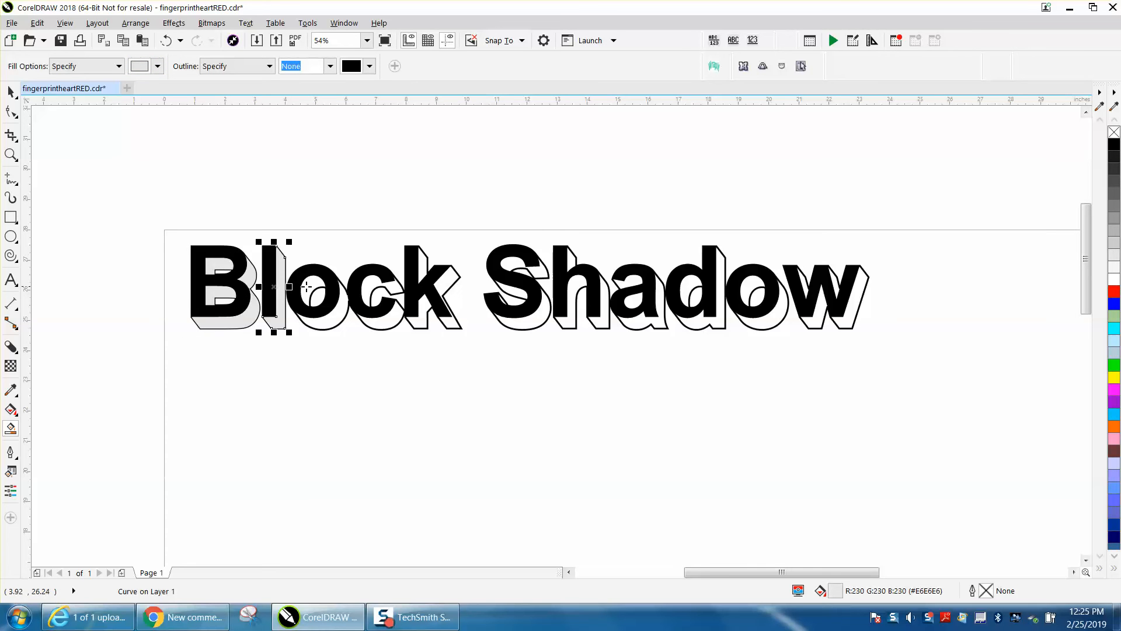
pyautogui.click(338, 314)
pyautogui.click(315, 289)
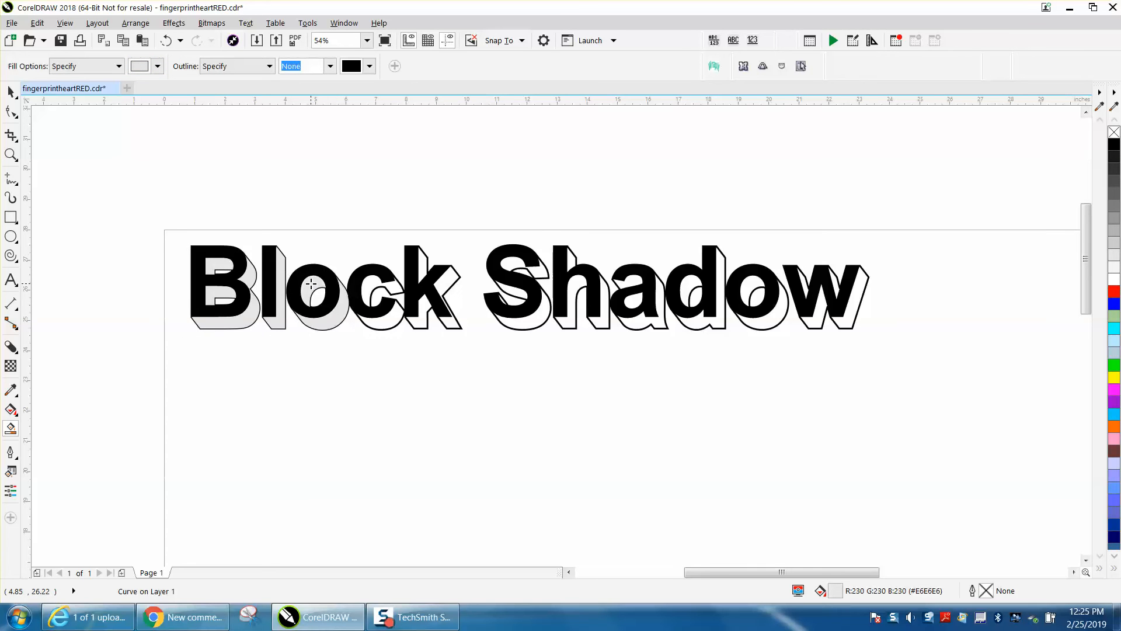
pyautogui.click(373, 291)
pyautogui.click(392, 326)
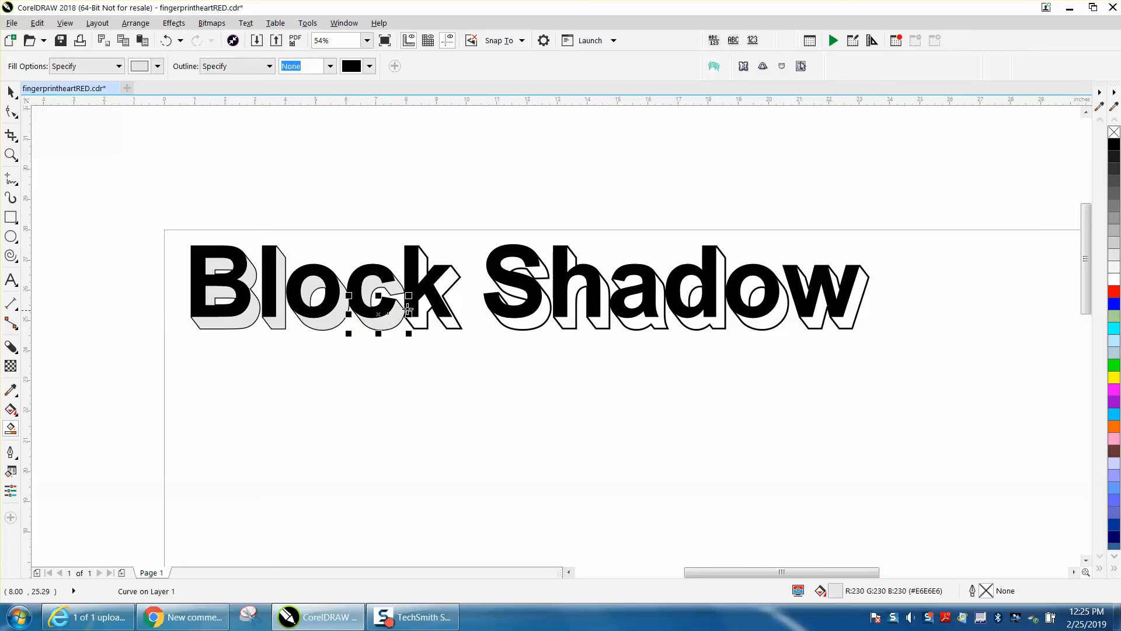
pyautogui.click(425, 305)
pyautogui.click(424, 269)
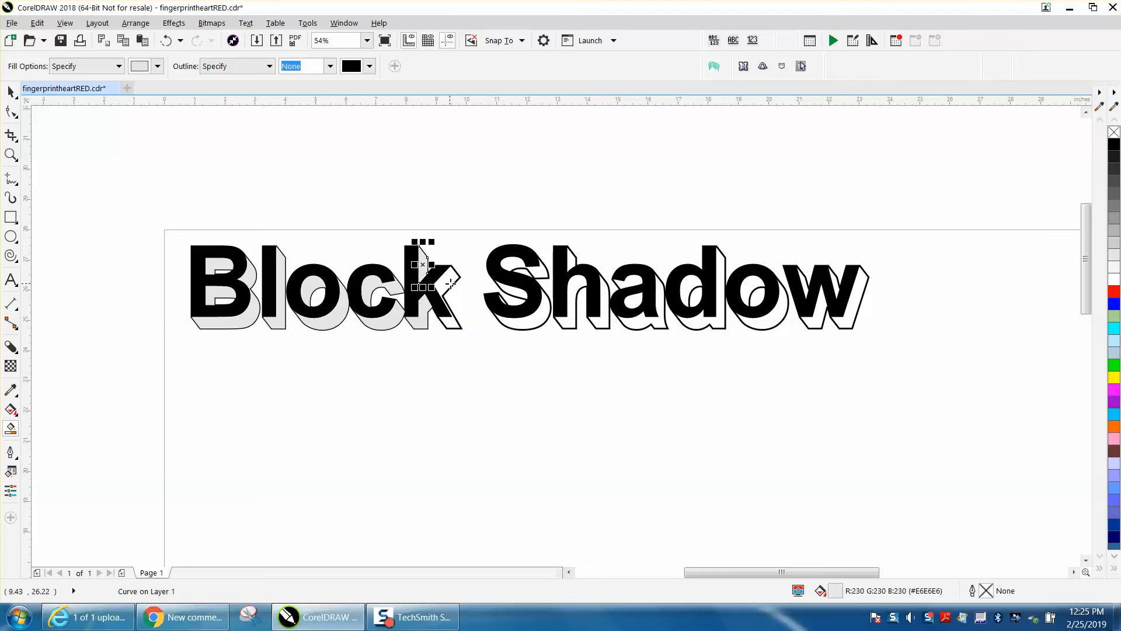
pyautogui.click(447, 278)
# Step: Smart-fill all shadow areas of the letter S, including the thin sliver inside its lower curve
pyautogui.click(518, 319)
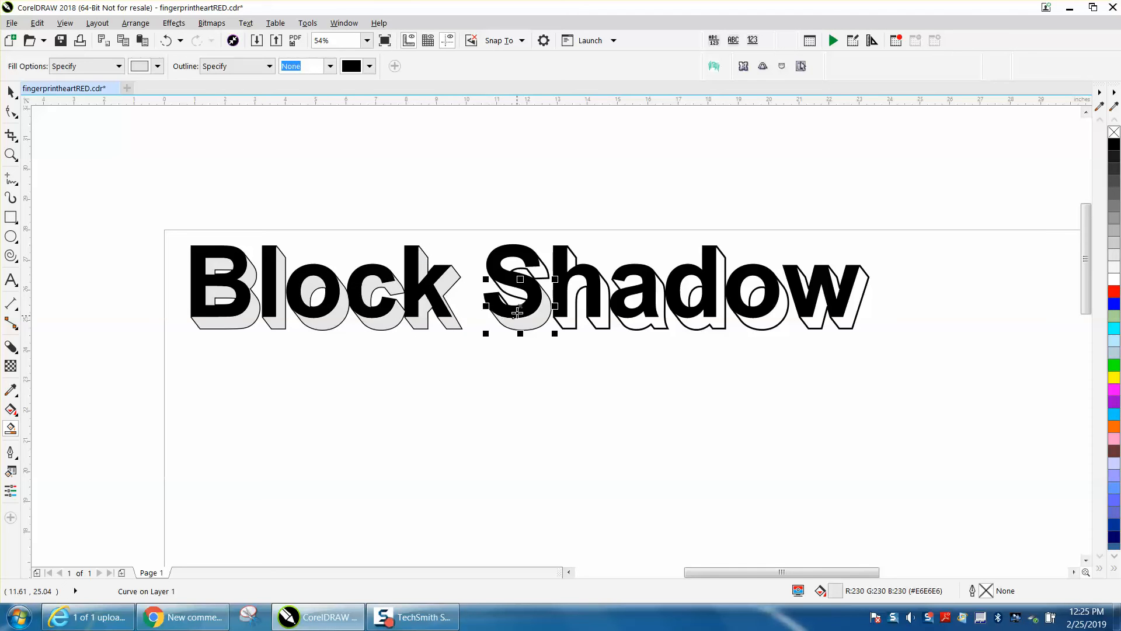
pyautogui.click(538, 275)
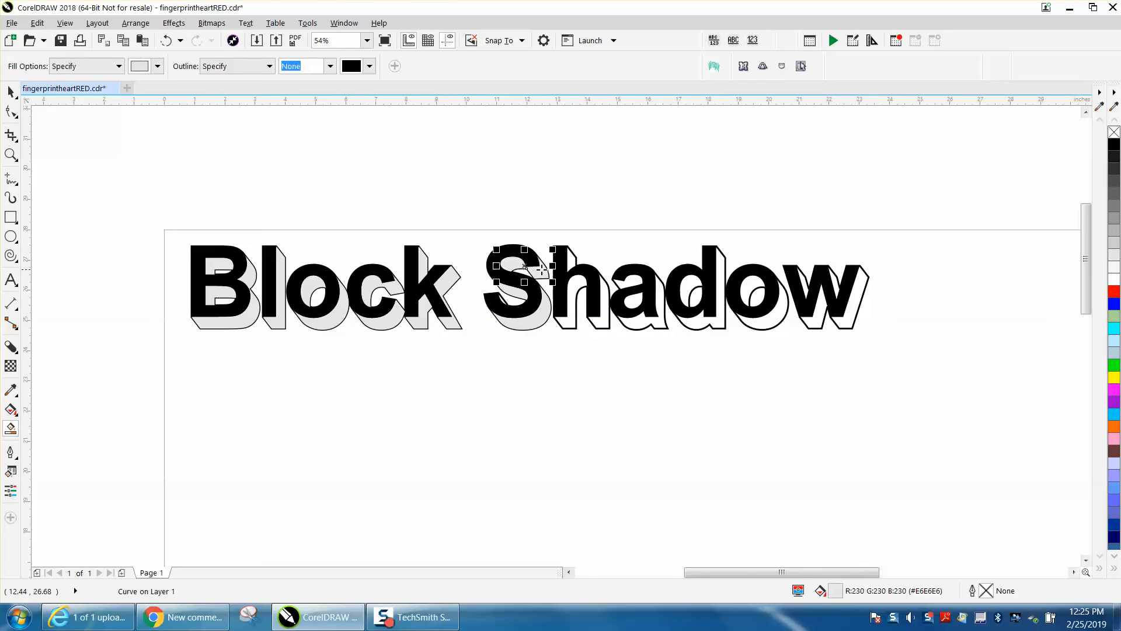
pyautogui.click(11, 154)
pyautogui.moveTo(477, 283); pyautogui.dragTo(634, 361)
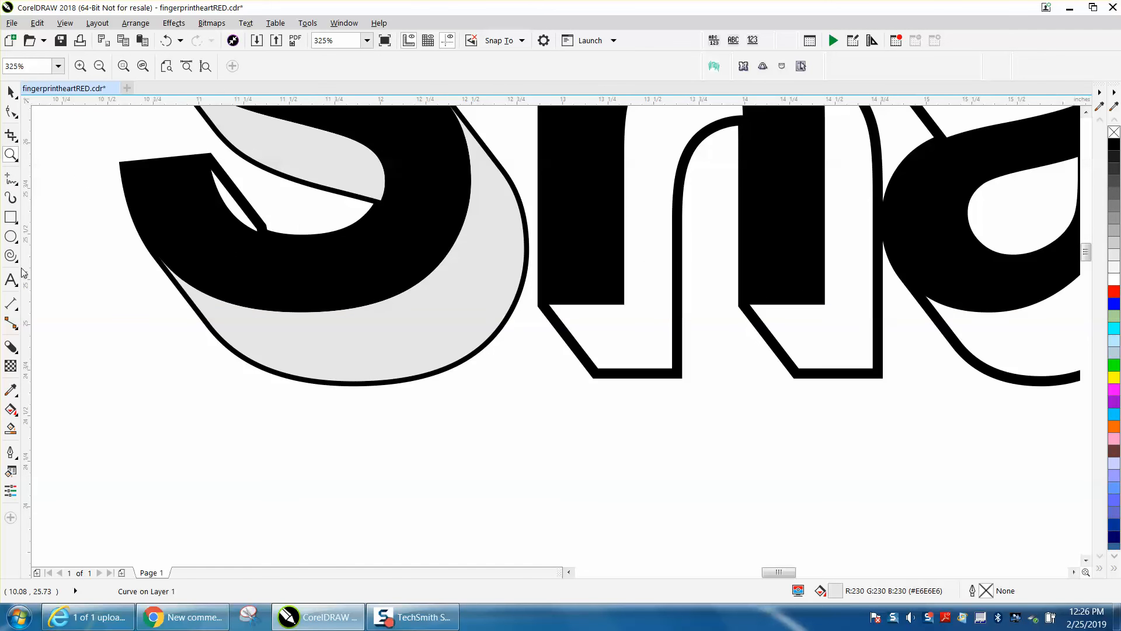
pyautogui.click(12, 428)
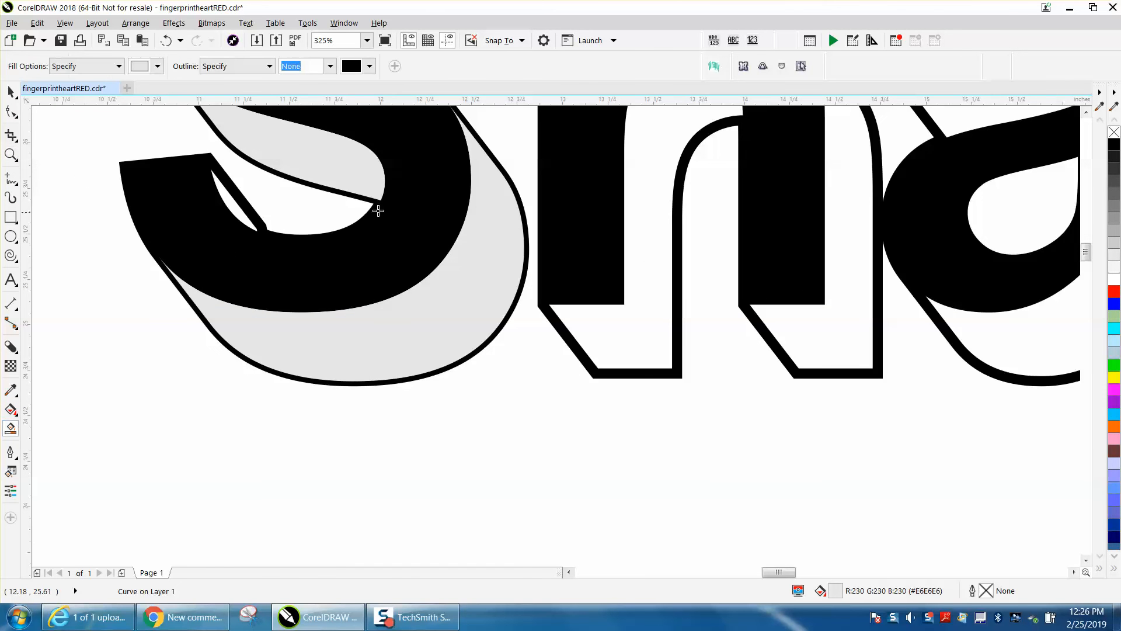
pyautogui.click(234, 205)
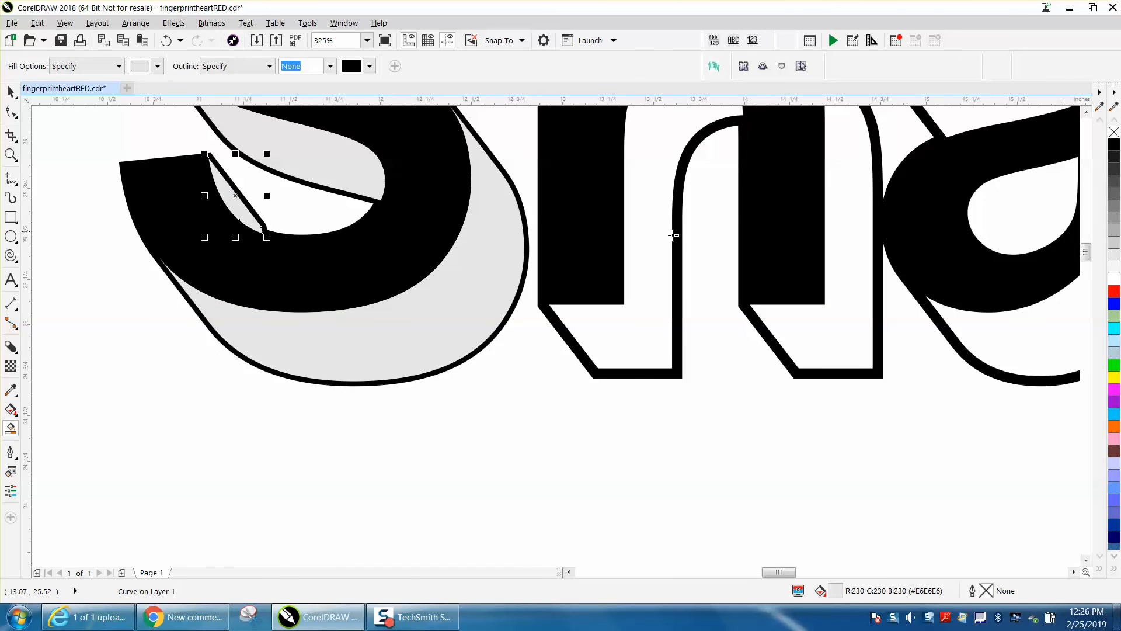
# Step: Smart-fill the shadow areas of the letters h and a, including the counter of the a
pyautogui.click(642, 249)
pyautogui.click(835, 263)
pyautogui.click(980, 324)
pyautogui.scroll(-3, 778, 313)
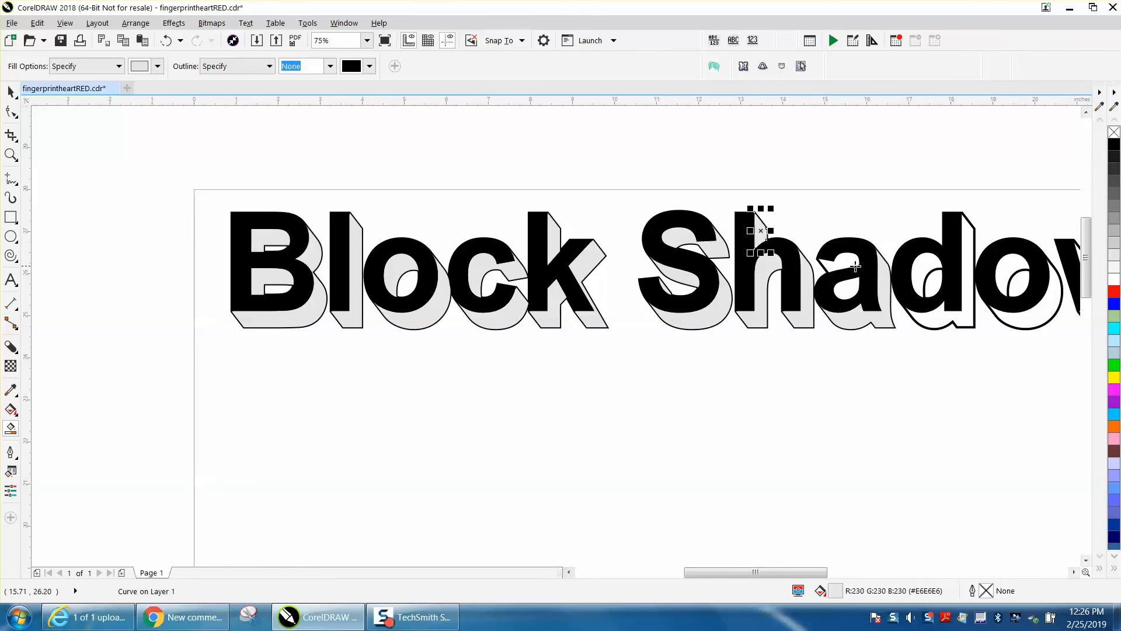
pyautogui.click(846, 287)
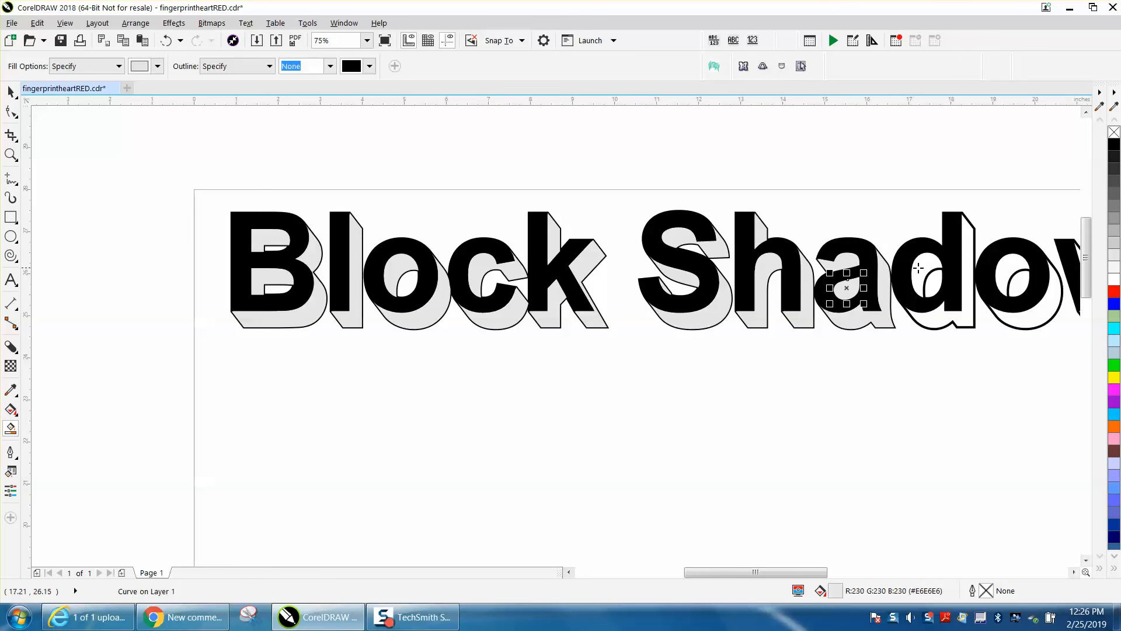
# Step: Smart-fill the shadow areas and counters of the letters d and o in "Shadow"
pyautogui.click(918, 268)
pyautogui.click(936, 326)
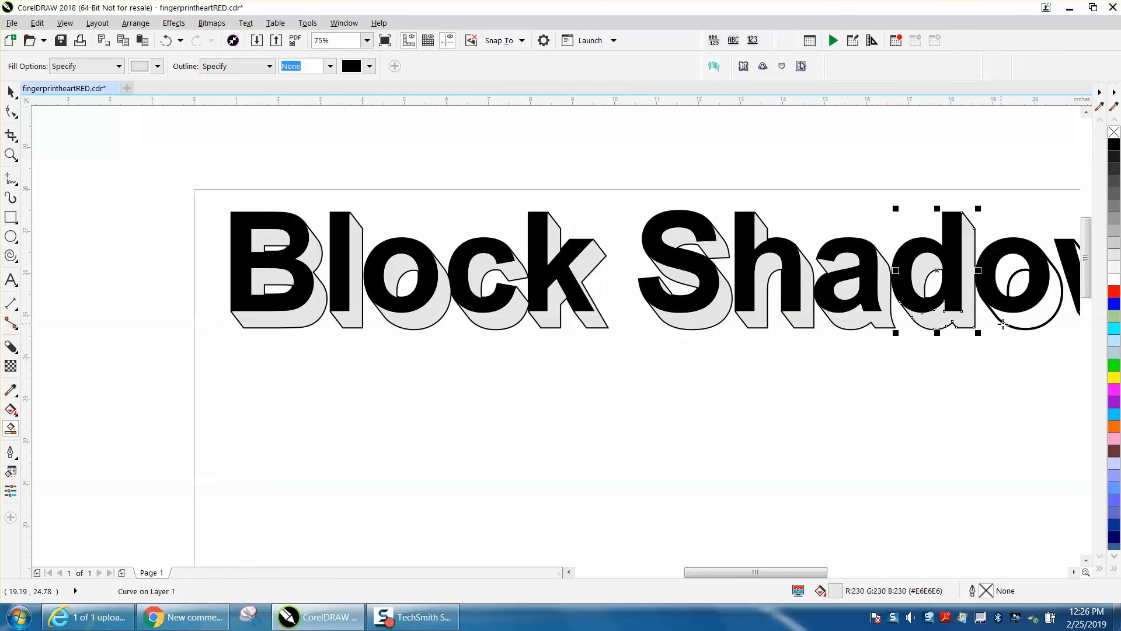
pyautogui.click(1010, 301)
pyautogui.click(1005, 273)
# Step: Smart-fill all the shadow areas of the final letter w
pyautogui.moveTo(823, 572); pyautogui.dragTo(859, 573)
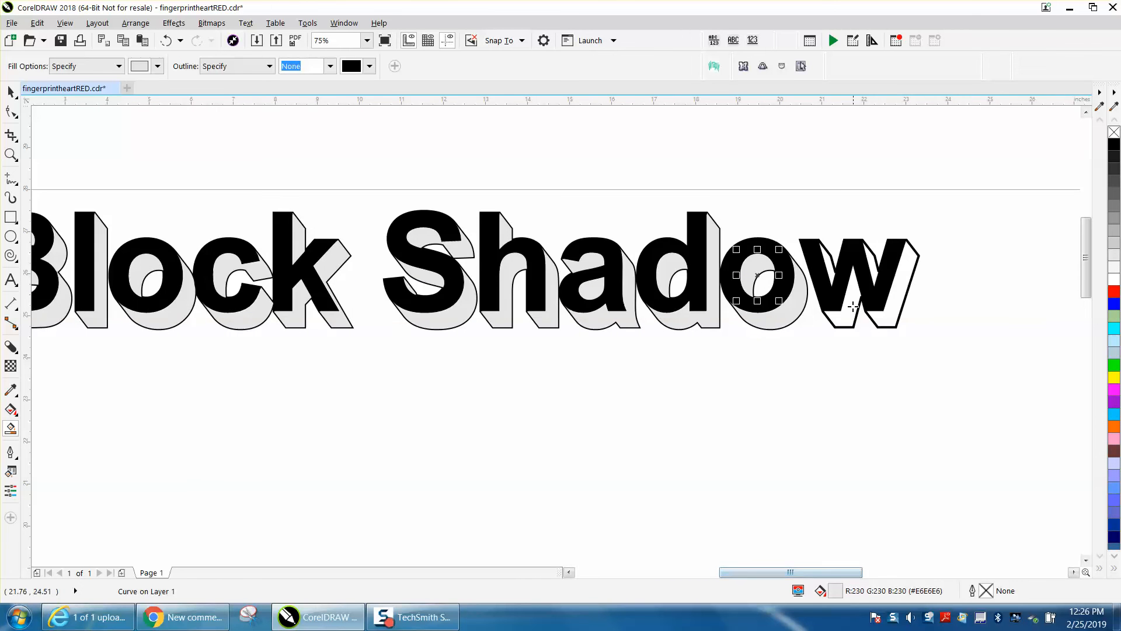
pyautogui.click(829, 265)
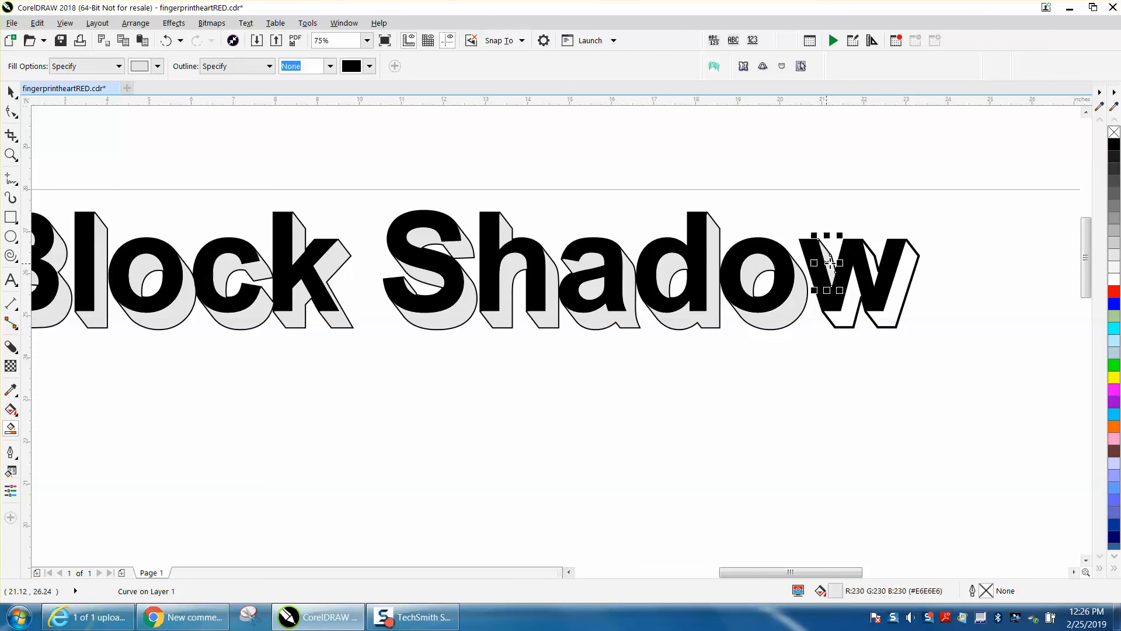
pyautogui.click(872, 267)
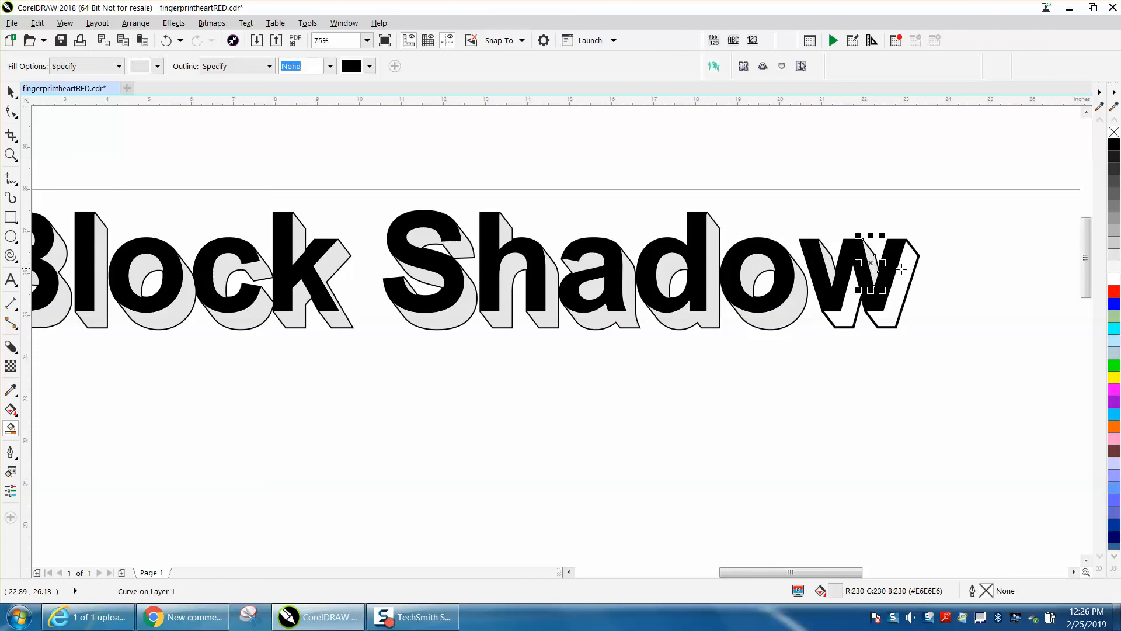
pyautogui.click(902, 268)
pyautogui.click(853, 306)
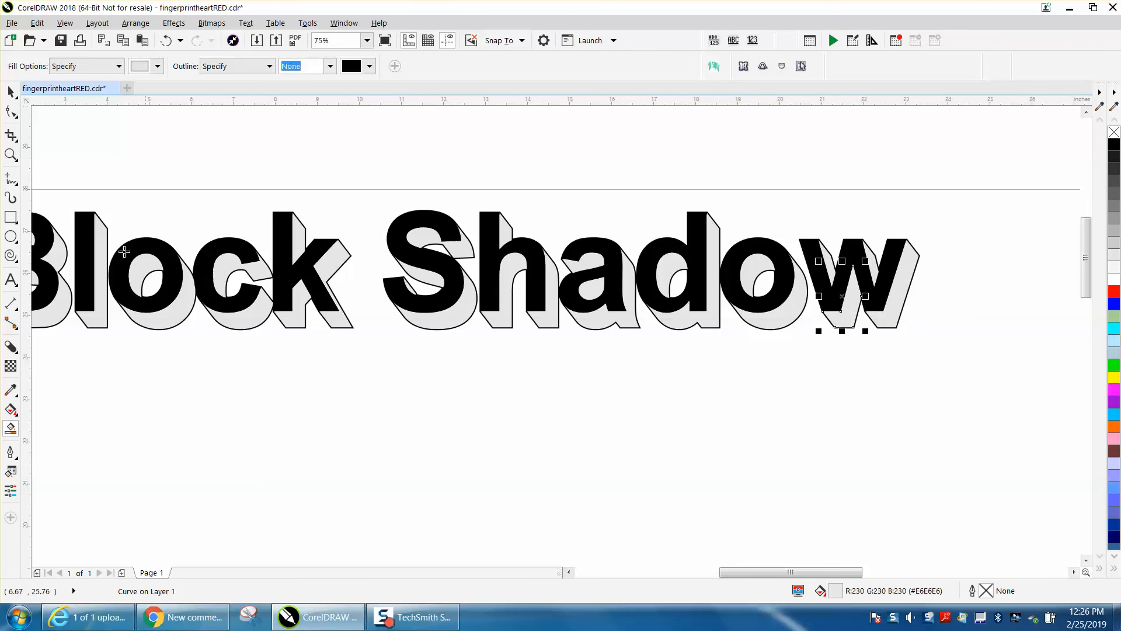
pyautogui.scroll(-1, 117, 233)
pyautogui.press('space')
pyautogui.scroll(-1, 152, 141)
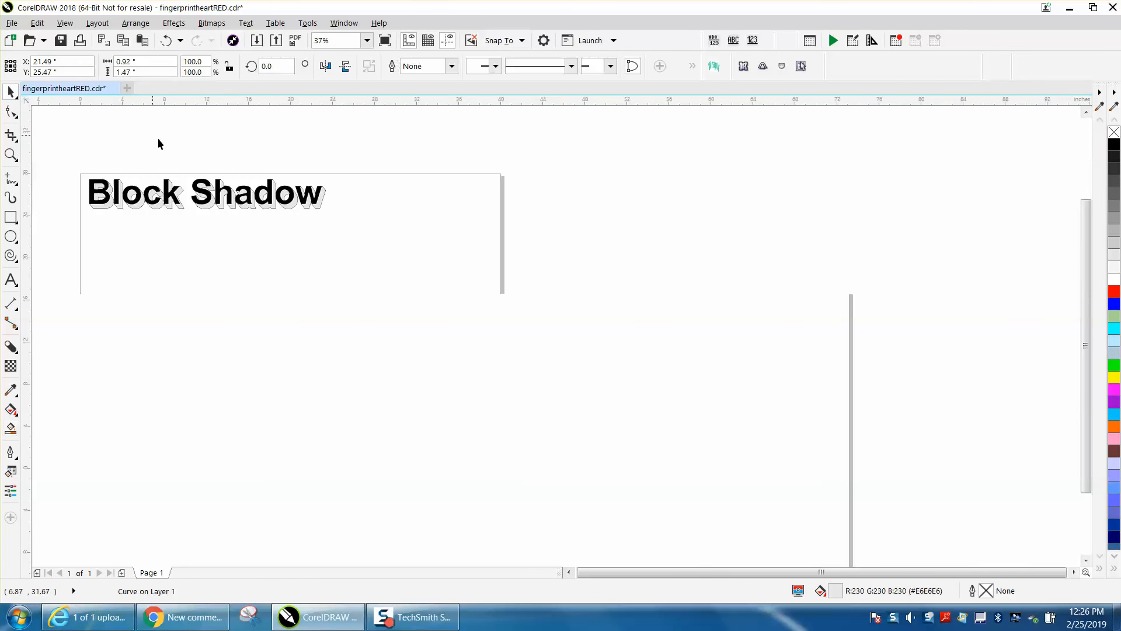
pyautogui.click(214, 155)
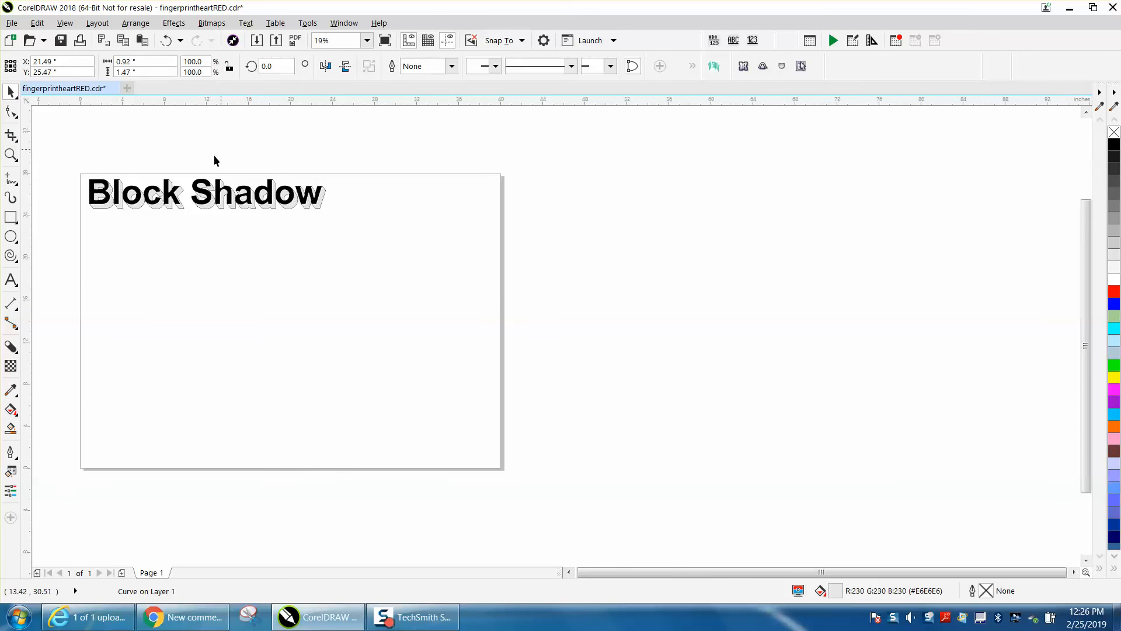
pyautogui.click(200, 187)
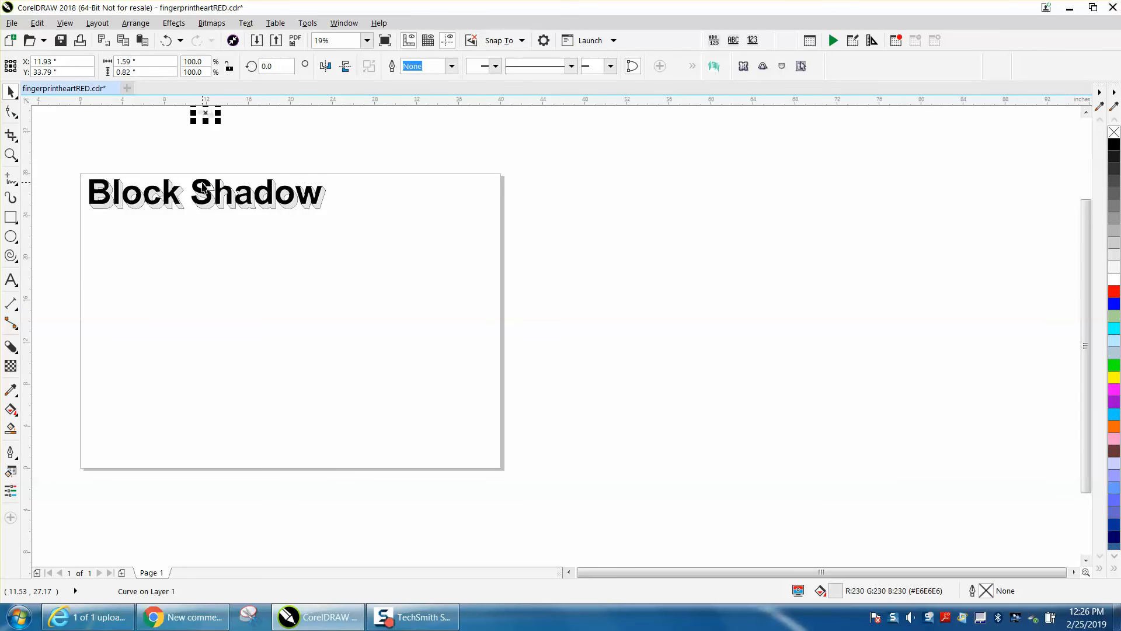
pyautogui.hotkey('ctrl', 'z')
pyautogui.click(187, 153)
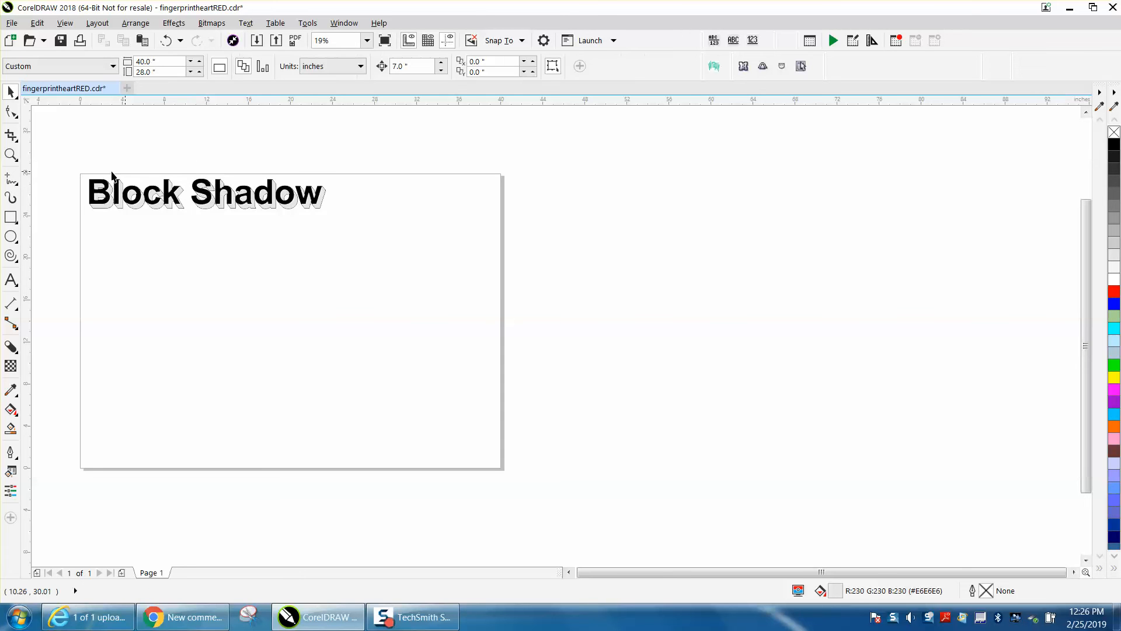
# Step: Nudge the black "Block Shadow" text up 7 inches off the filled shadow and inspect the shadow pieces
pyautogui.click(91, 183)
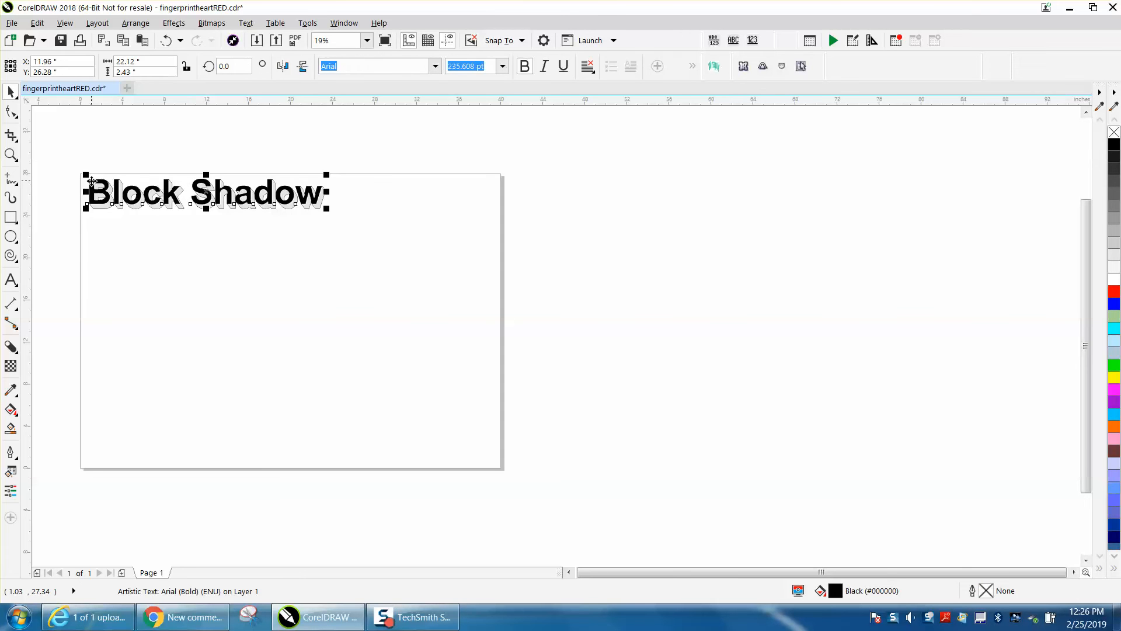
pyautogui.press('Up')
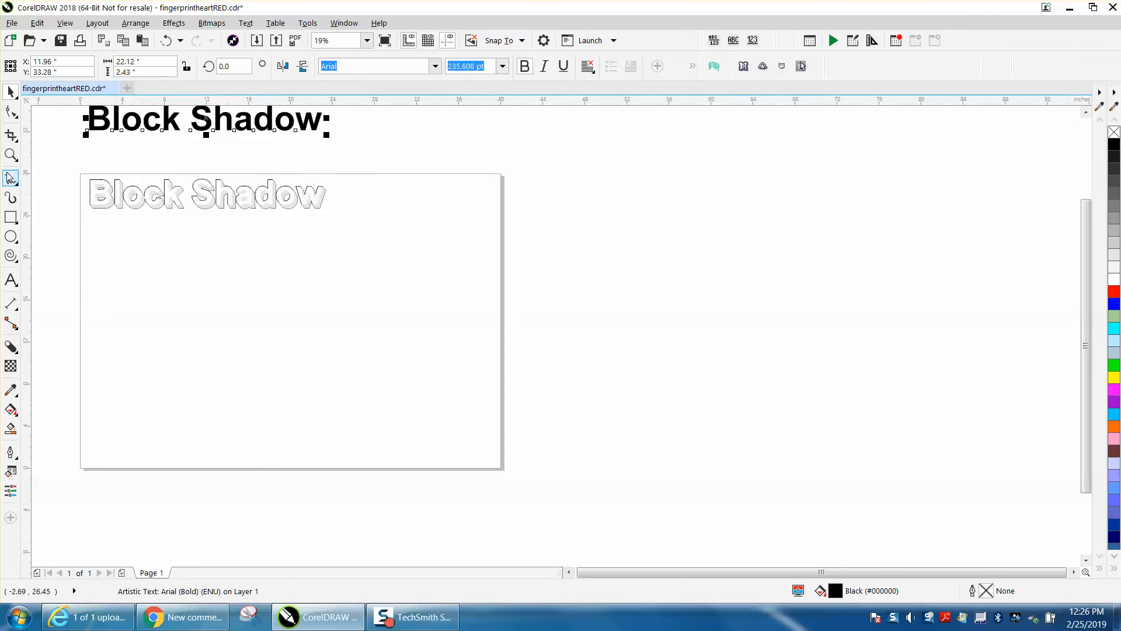
pyautogui.click(10, 154)
pyautogui.moveTo(92, 174); pyautogui.dragTo(338, 232)
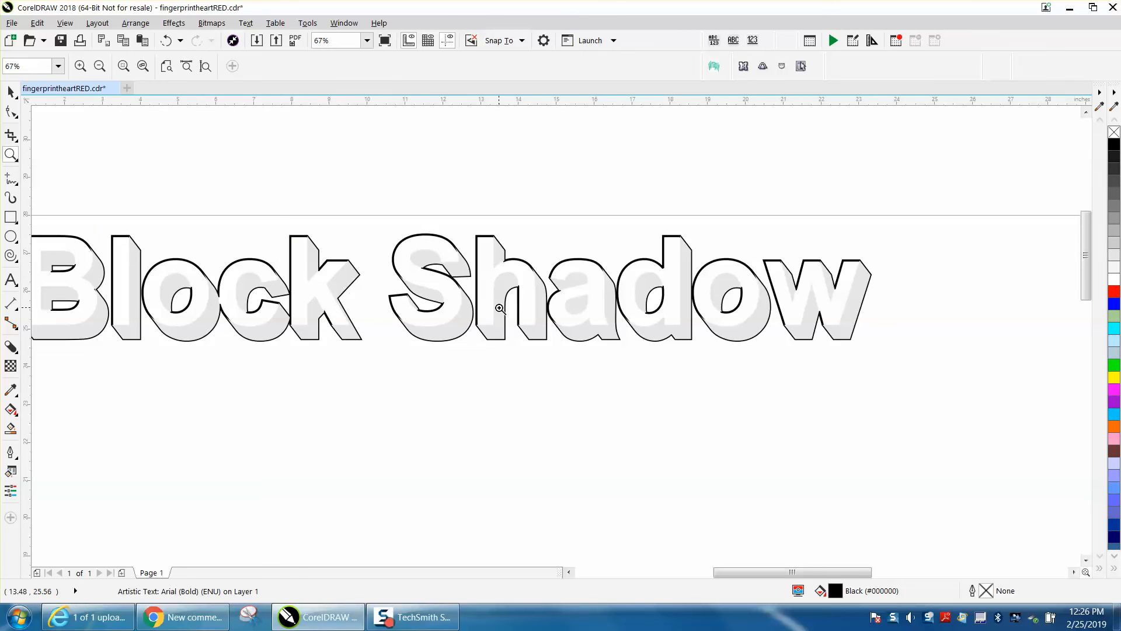
pyautogui.scroll(-3, 505, 308)
pyautogui.press('space')
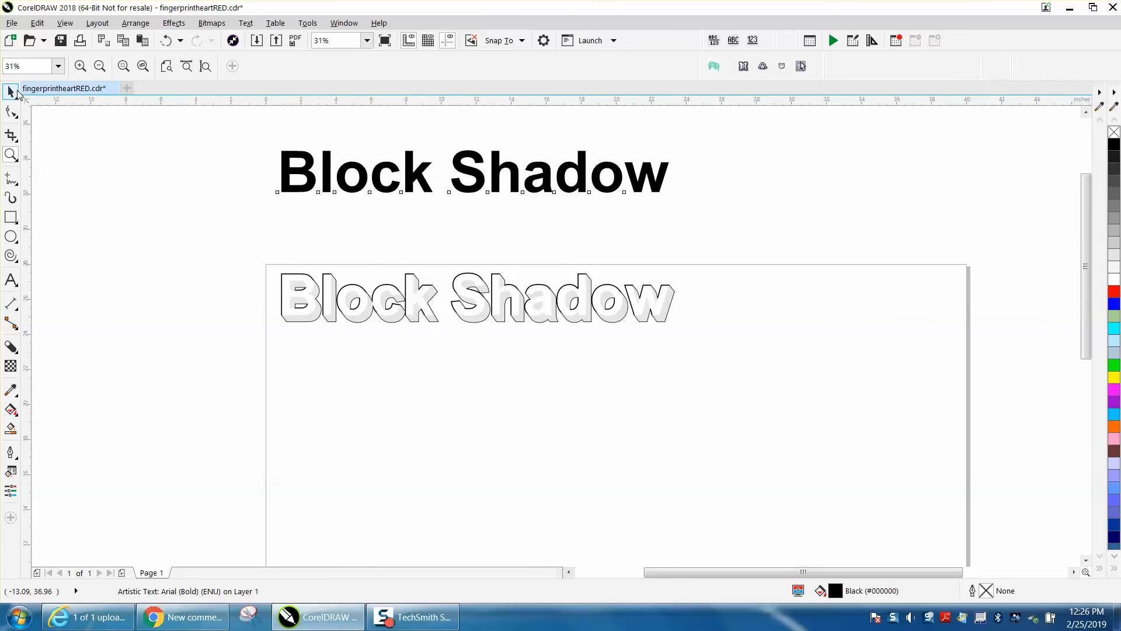
# Step: Group all the shadow pieces on the page and nudge the group up 14 inches, past the black text
pyautogui.moveTo(252, 251); pyautogui.dragTo(723, 371)
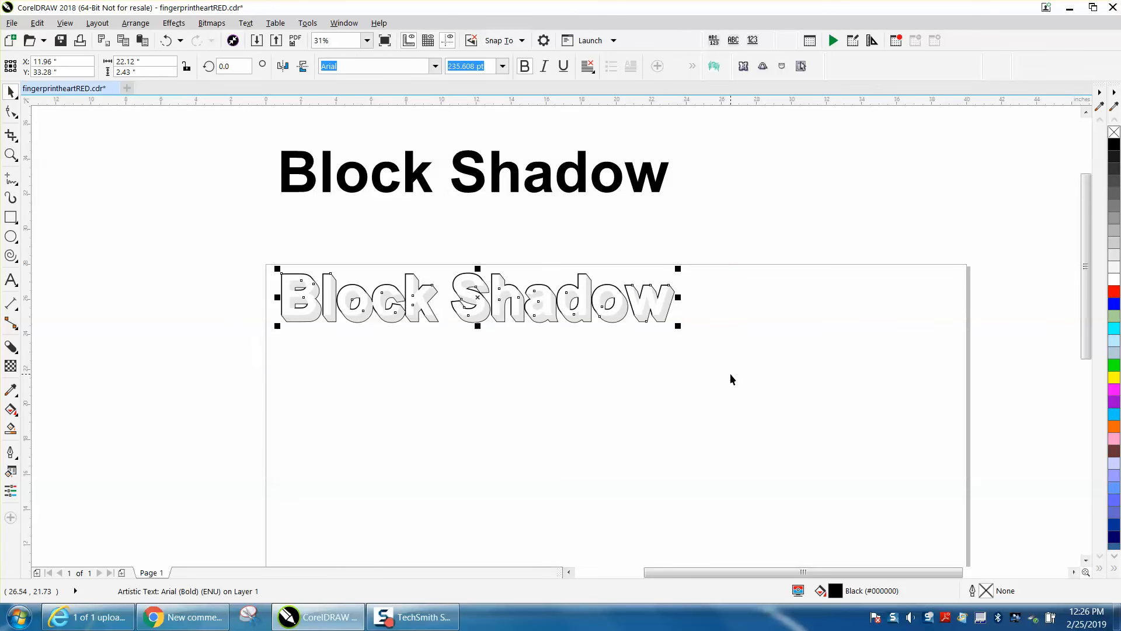
pyautogui.hotkey('ctrl', 'g')
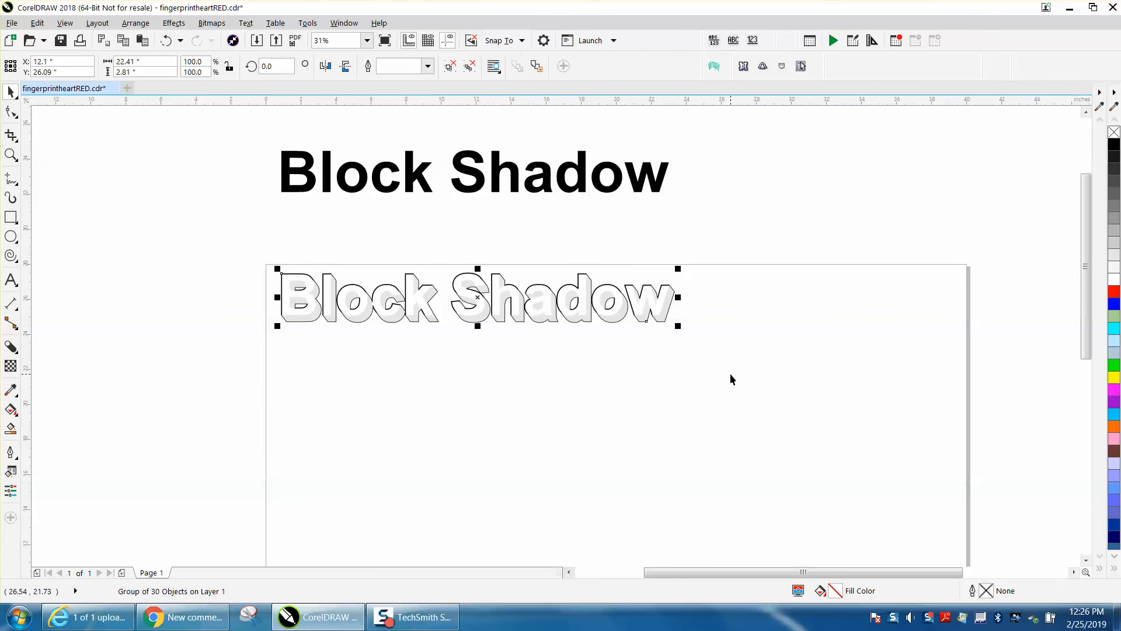
pyautogui.press('Up')
pyautogui.press('Up')
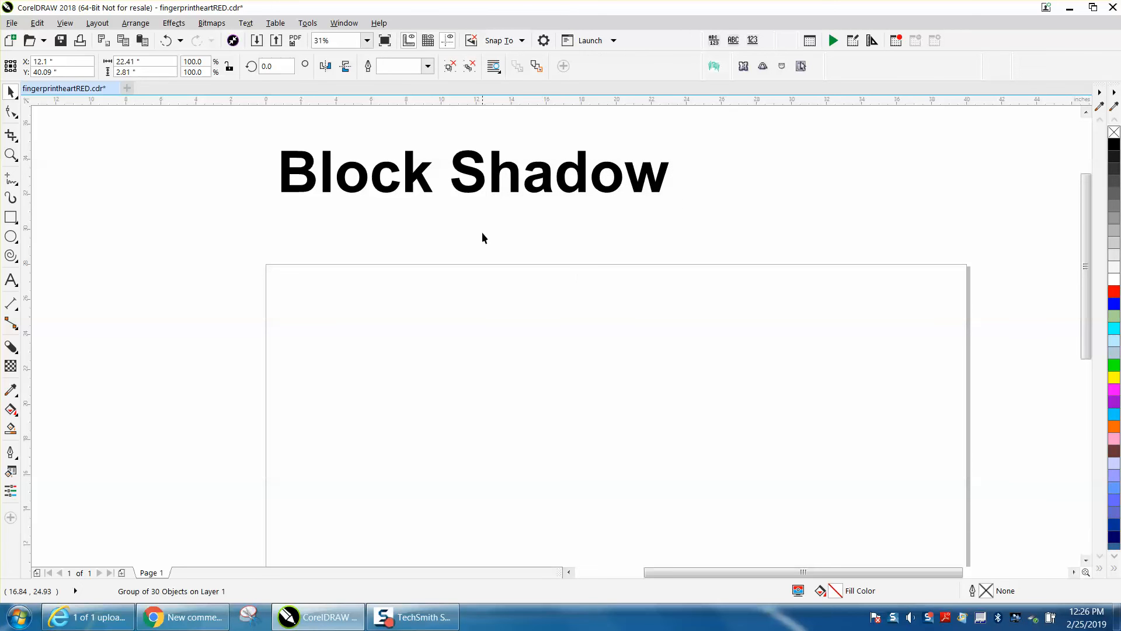
# Step: Nudge the black "Block Shadow" text down 7 inches, back onto the page
pyautogui.click(515, 187)
pyautogui.press('Down')
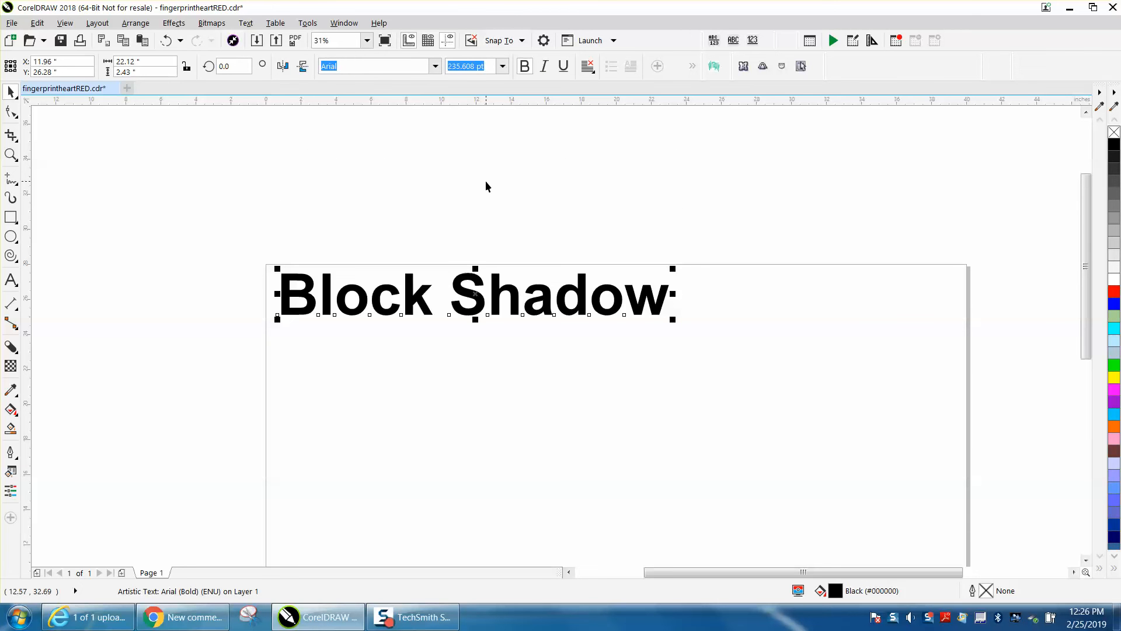
# Step: Nudge the black "Block Shadow" text up 7 inches off the page and the shadow group down 14 inches onto the page
pyautogui.scroll(-1, 486, 184)
pyautogui.press('Up')
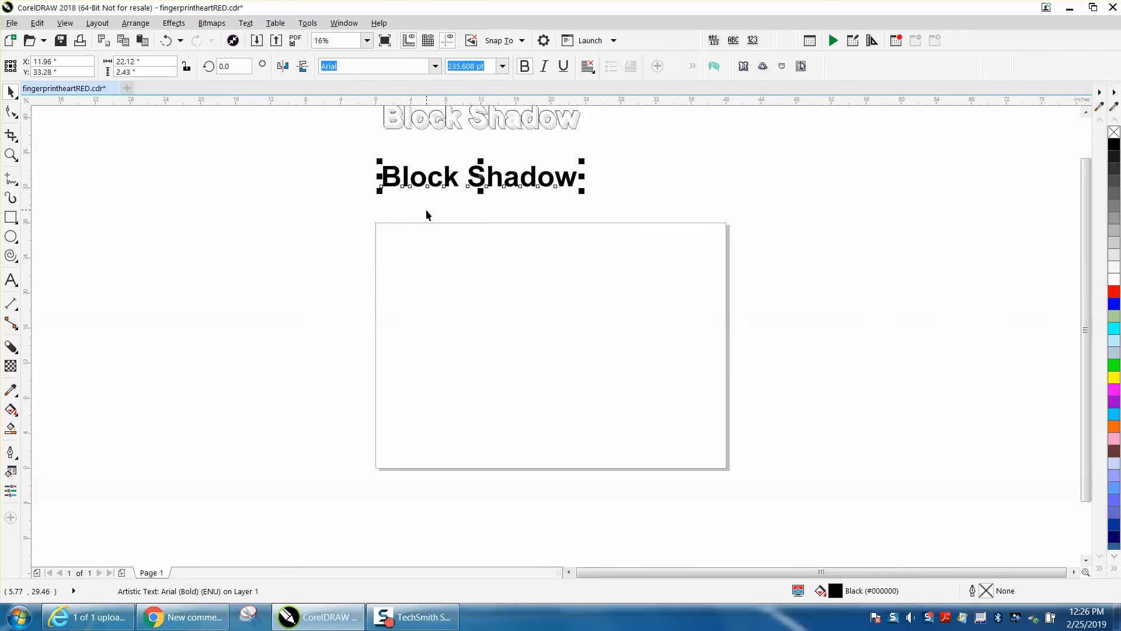
pyautogui.scroll(-1, 404, 131)
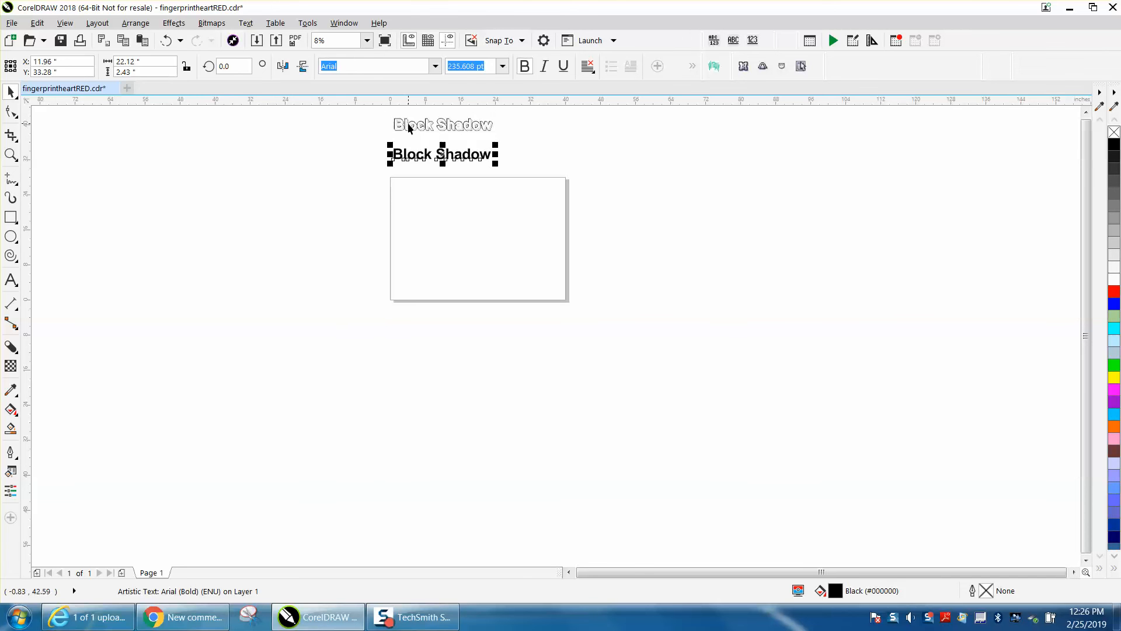
pyautogui.click(408, 123)
pyautogui.press('Down')
pyautogui.press('Down')
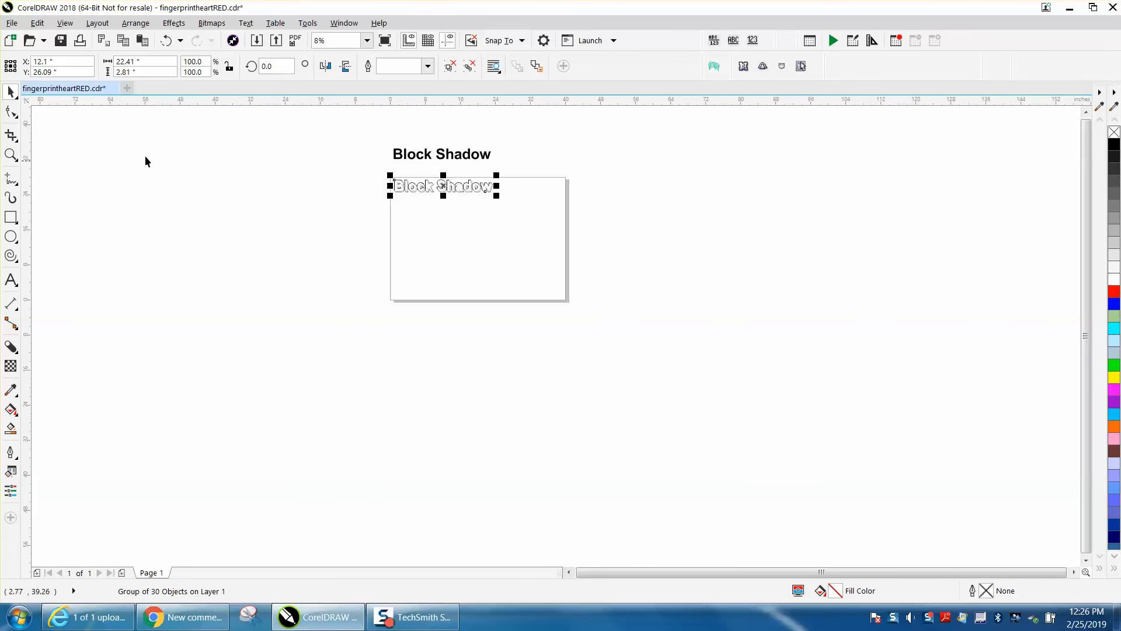
# Step: Examine the shadow group's outlines and grey fills up close, starting at the letter B
pyautogui.press('z')
pyautogui.moveTo(385, 168); pyautogui.dragTo(578, 220)
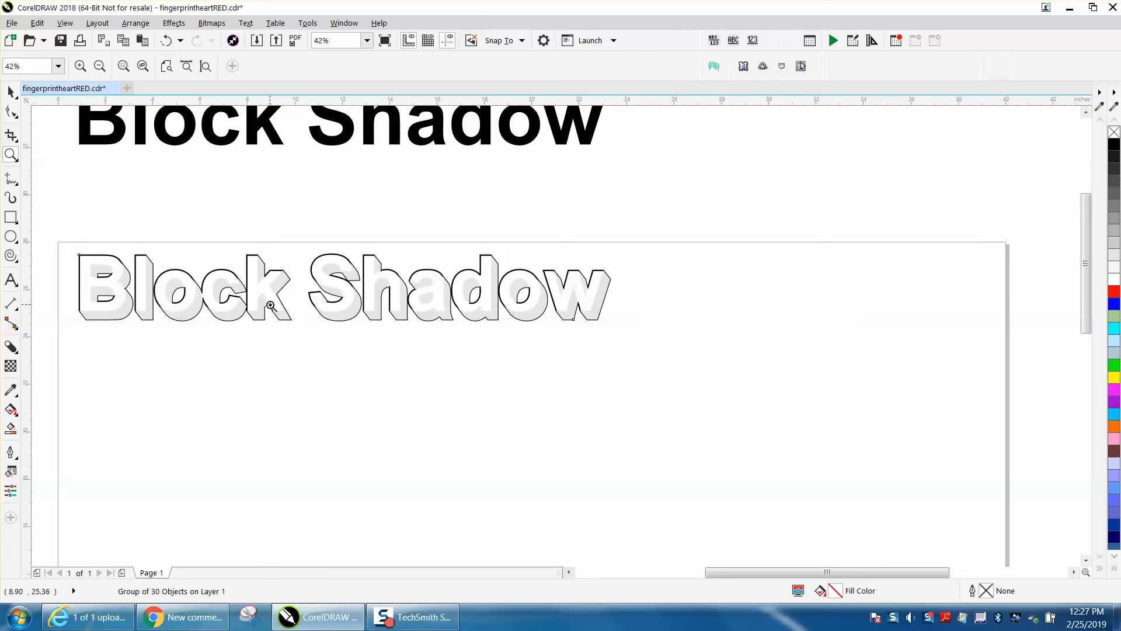
pyautogui.moveTo(92, 267); pyautogui.dragTo(202, 317)
pyautogui.scroll(-3, 206, 319)
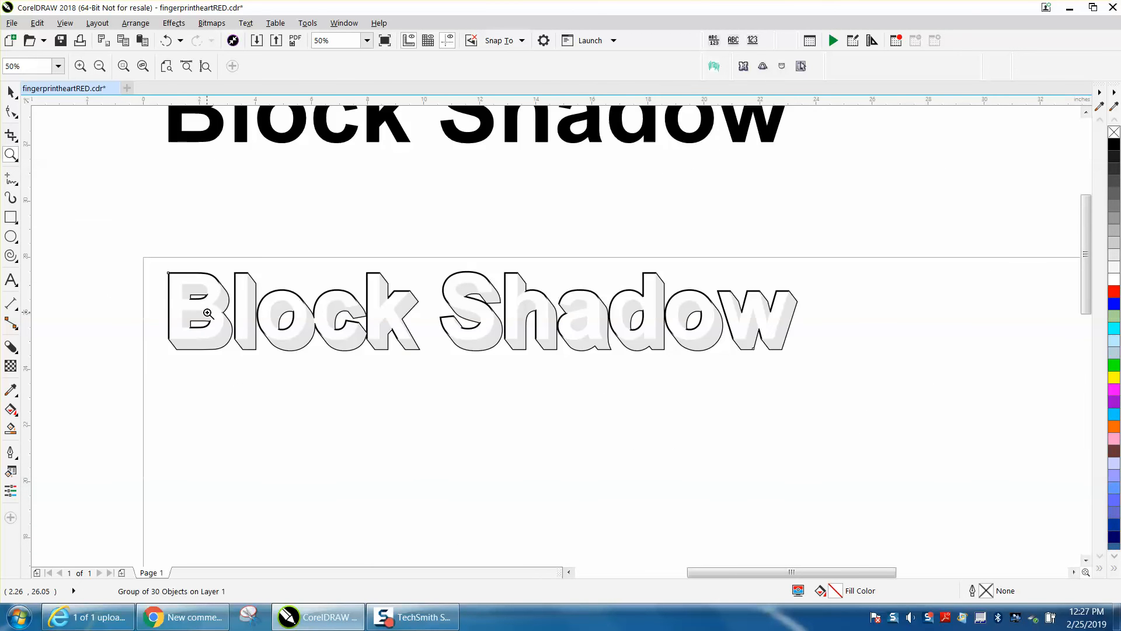
pyautogui.scroll(-1, 208, 314)
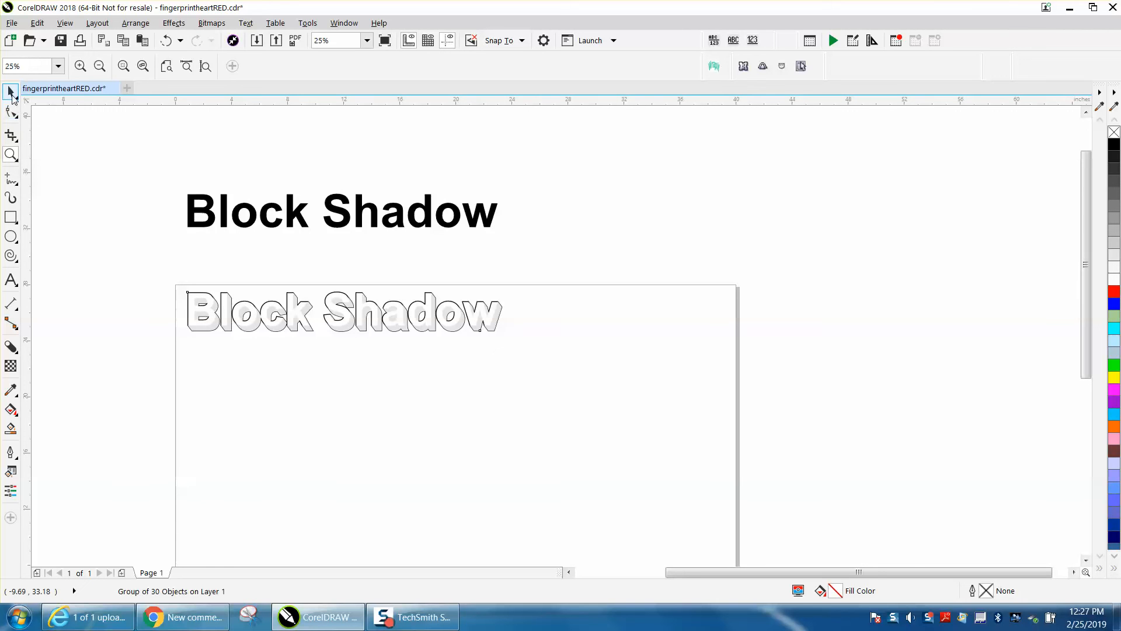